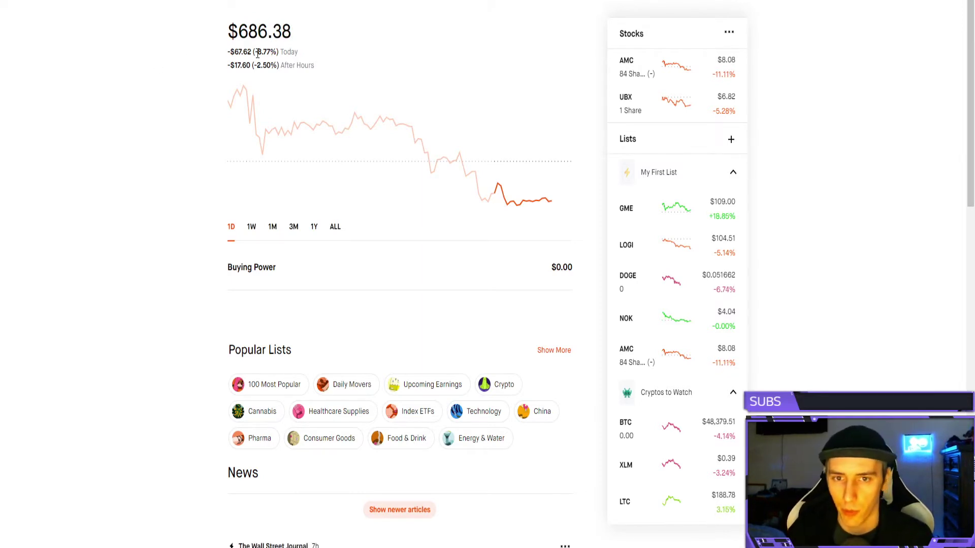
Step: Check the total portfolio value and view the Buying Power breakdown, closing it when done
left_click_drag(228, 31, 296, 30)
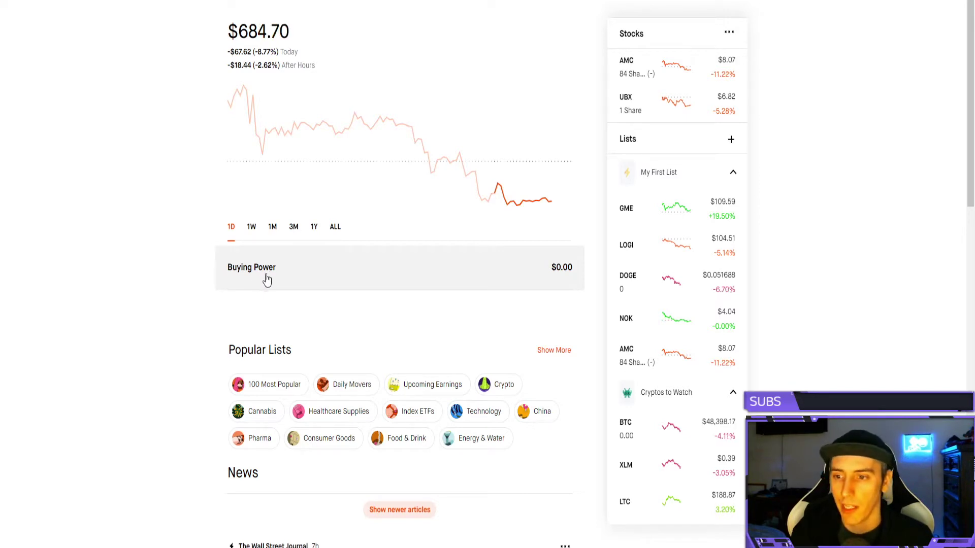
left_click(234, 280)
scroll(168, 287, "down", 1)
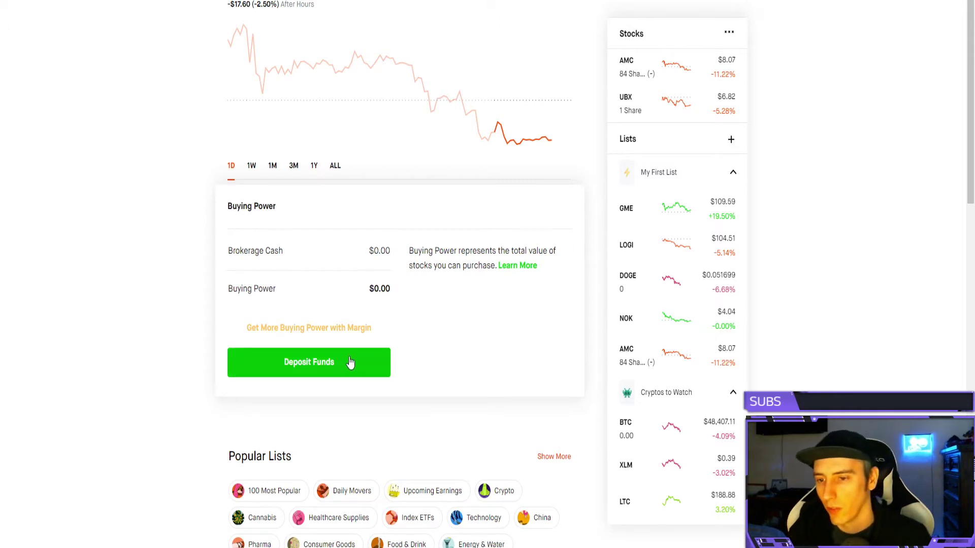
scroll(183, 242, "up", 1)
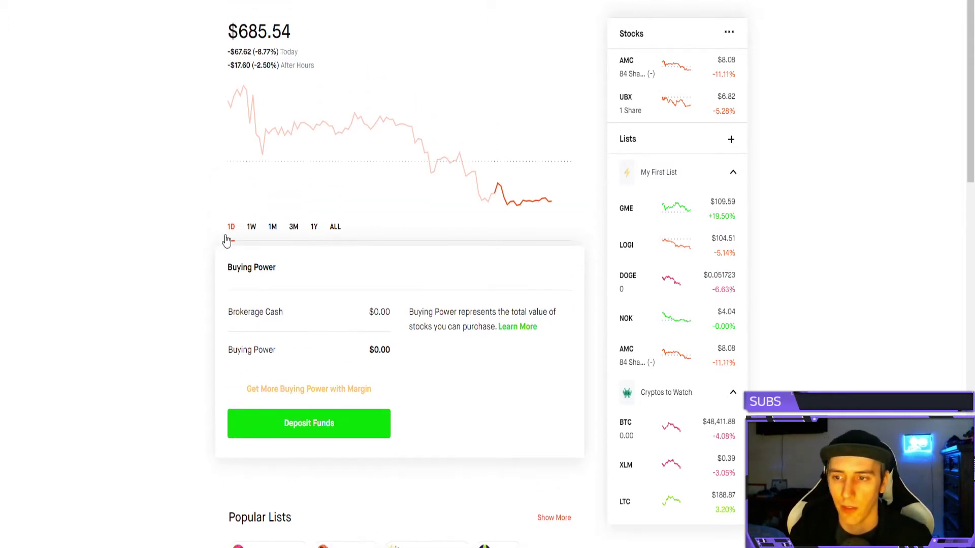
left_click(257, 266)
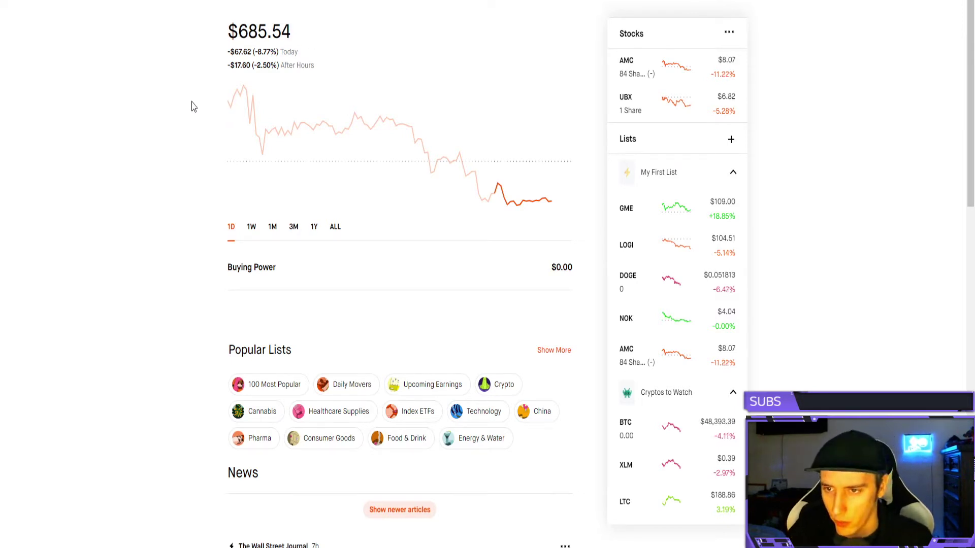
Step: Examine the portfolio's dollar and percentage changes for today and after hours, along with the one-day chart
left_click_drag(229, 51, 298, 49)
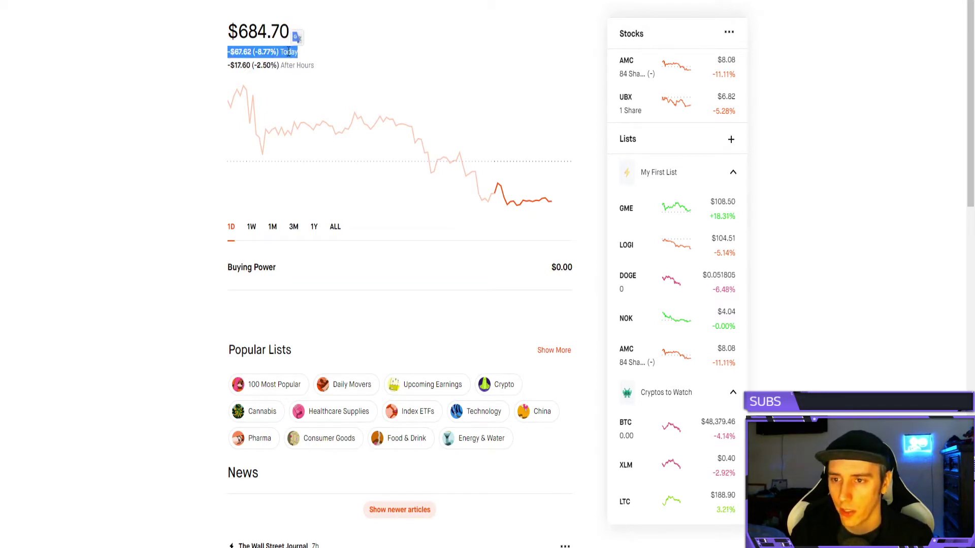
left_click(210, 60)
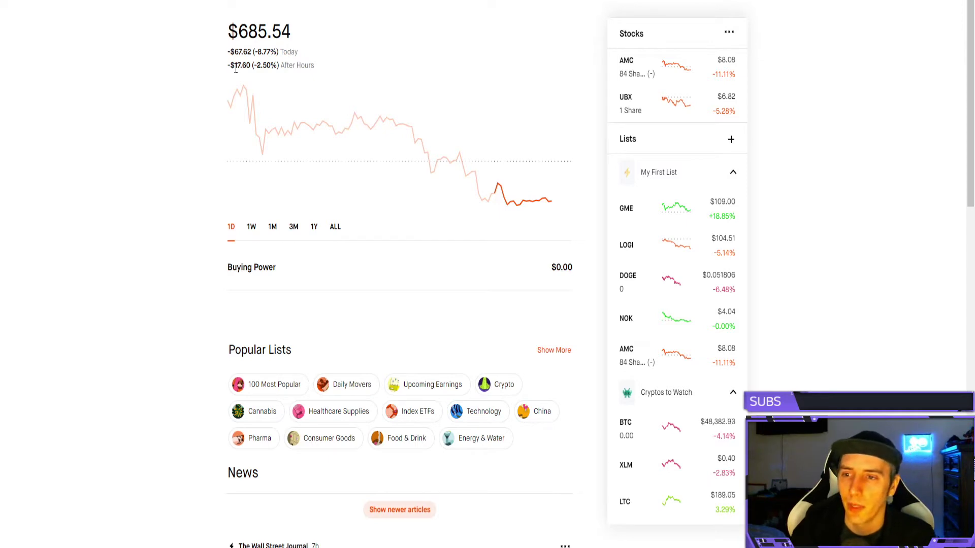
left_click_drag(234, 65, 251, 65)
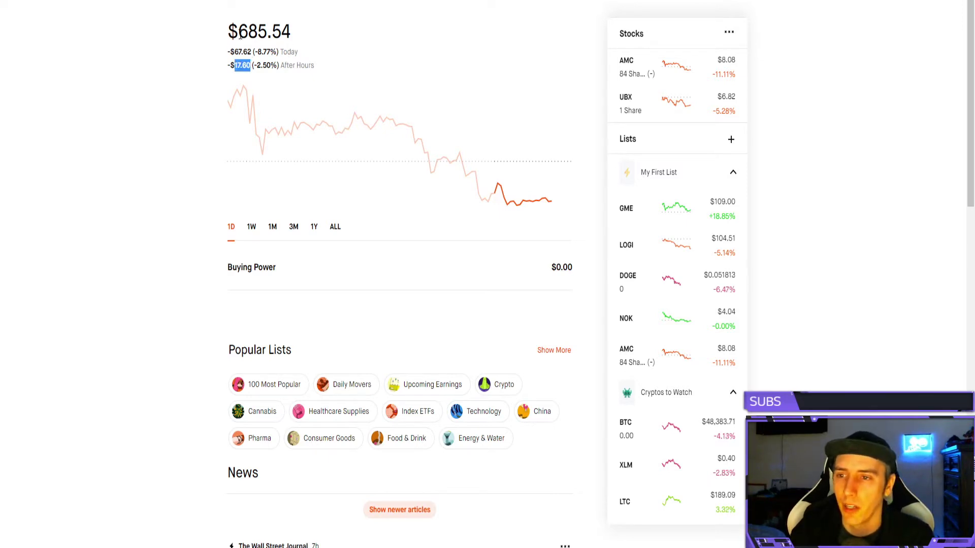
left_click_drag(238, 32, 281, 31)
left_click_drag(232, 66, 325, 67)
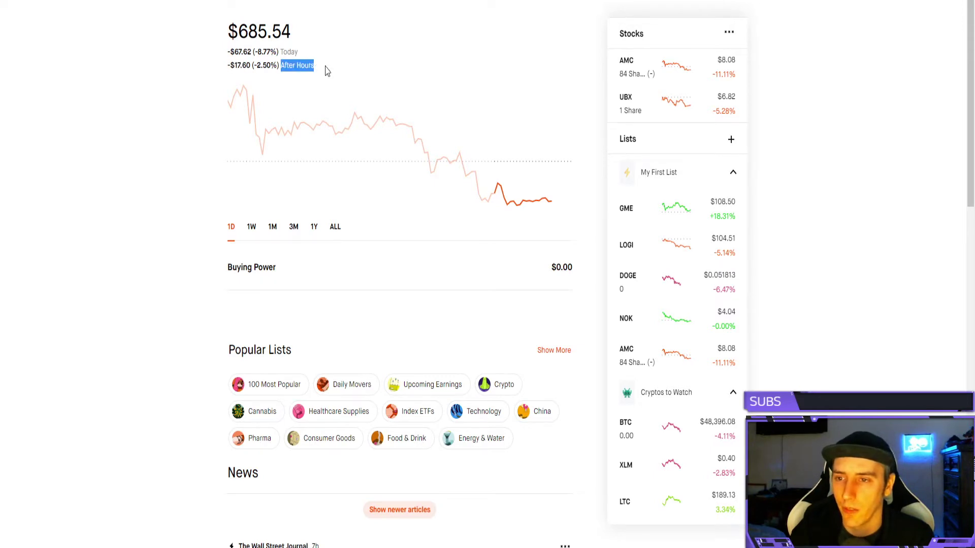
left_click_drag(255, 65, 276, 68)
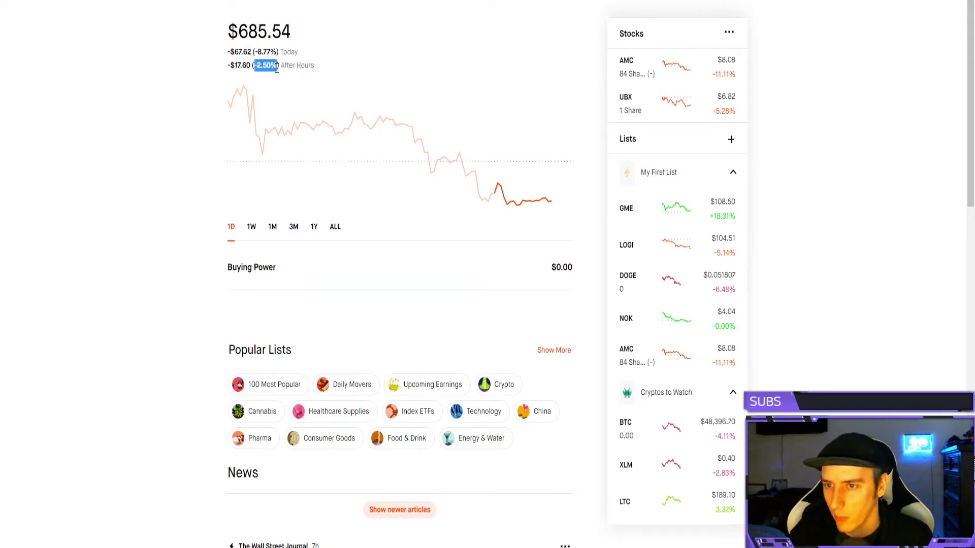
left_click(278, 65)
mouse_move(315, 102)
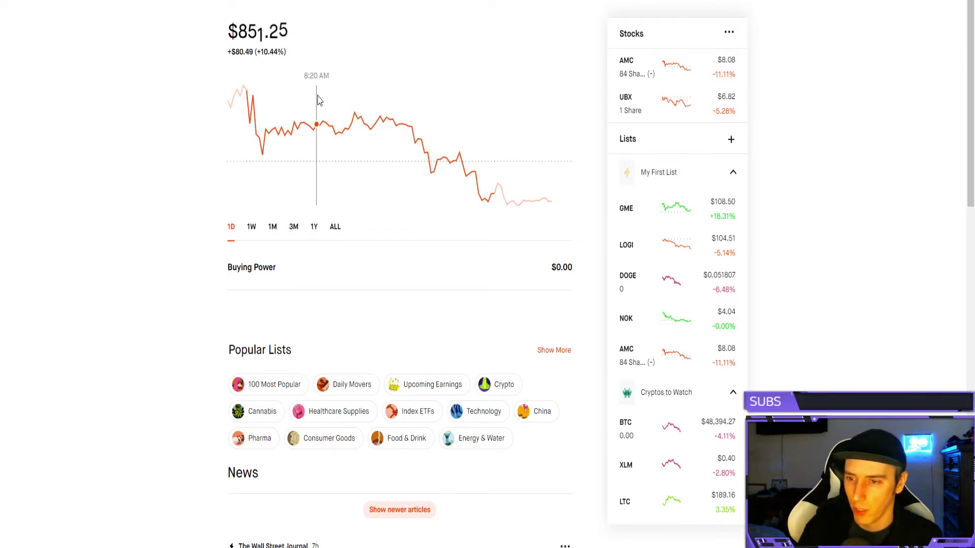
Step: Open the 100 Most Popular list and look through its most commonly held stocks
scroll(315, 102, "down", 1)
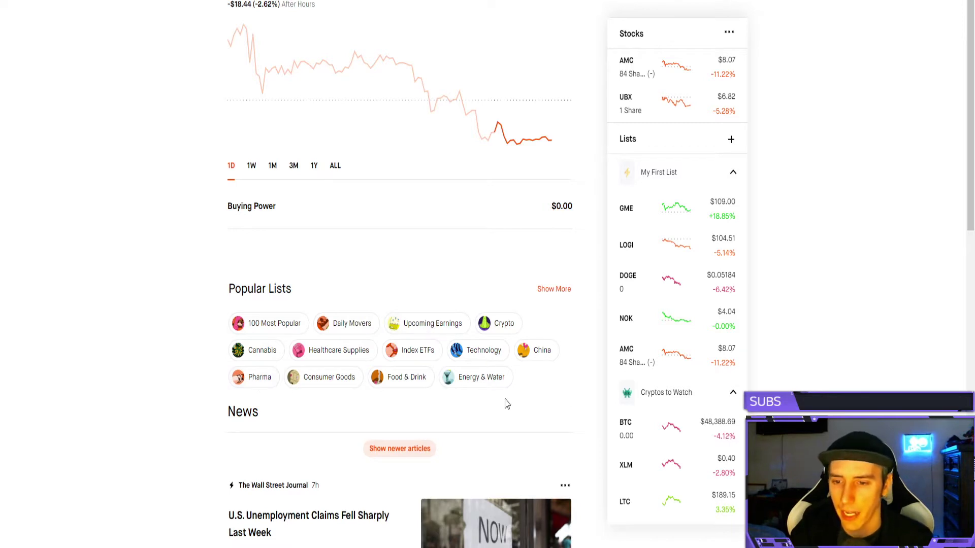
left_click(268, 325)
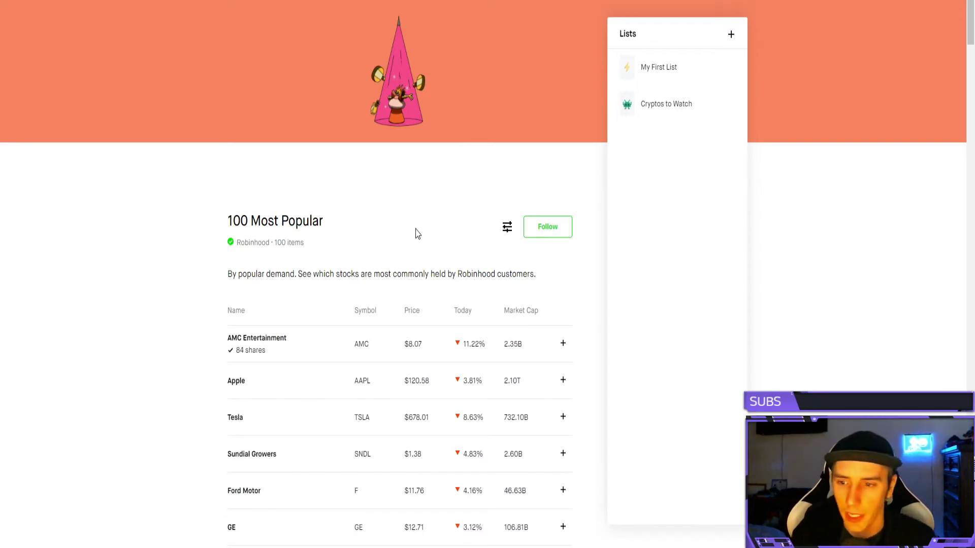
scroll(416, 233, "down", 1)
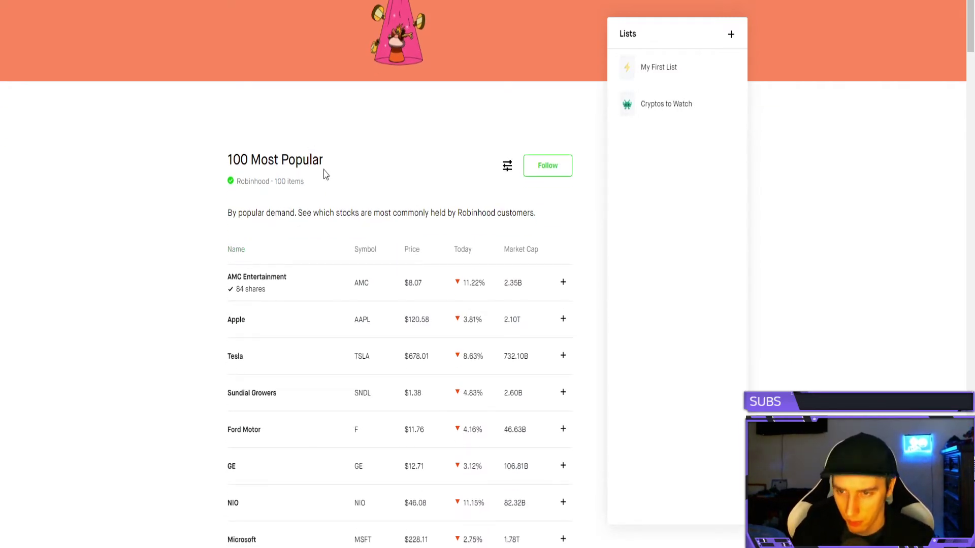
scroll(324, 219, "down", 1)
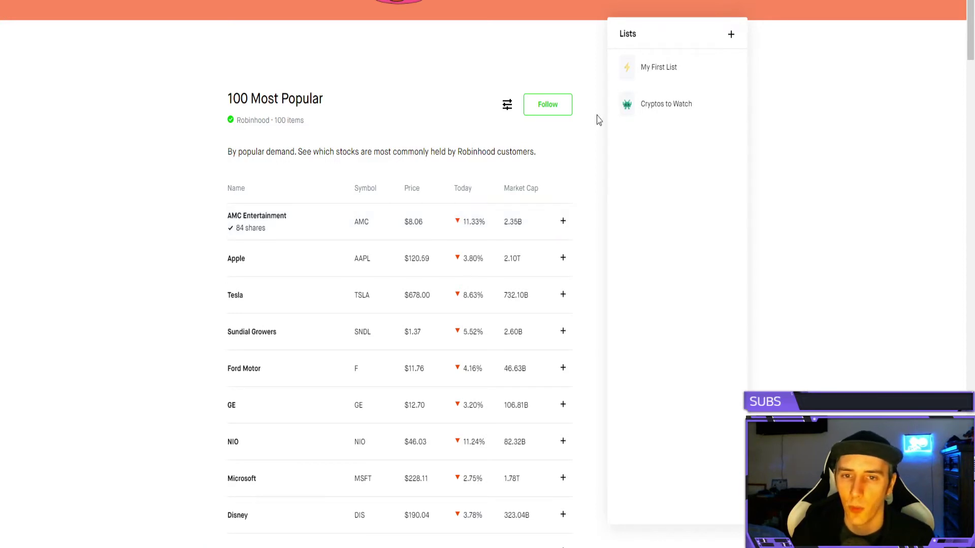
Step: Check which personal lists include AMC without changing them, and view the contents of My First List
left_click(563, 224)
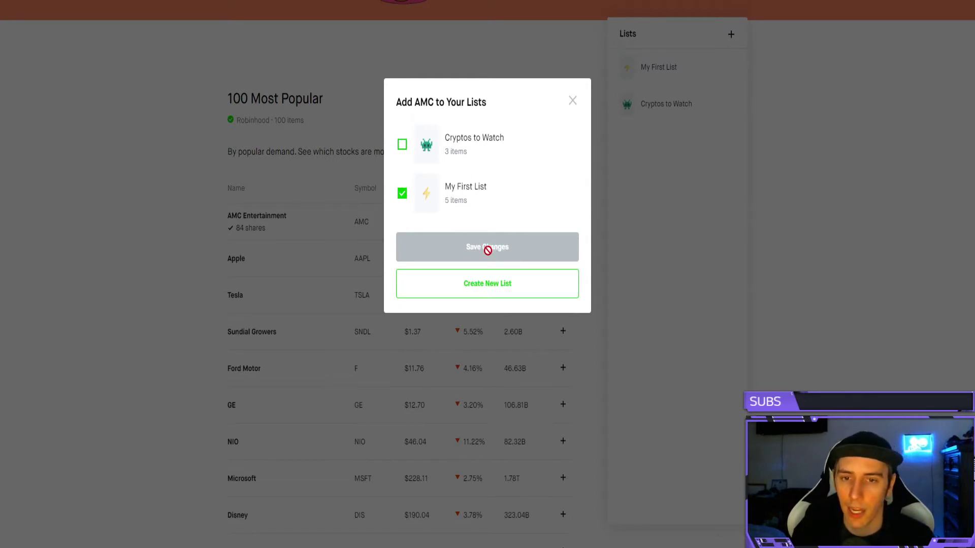
left_click(581, 101)
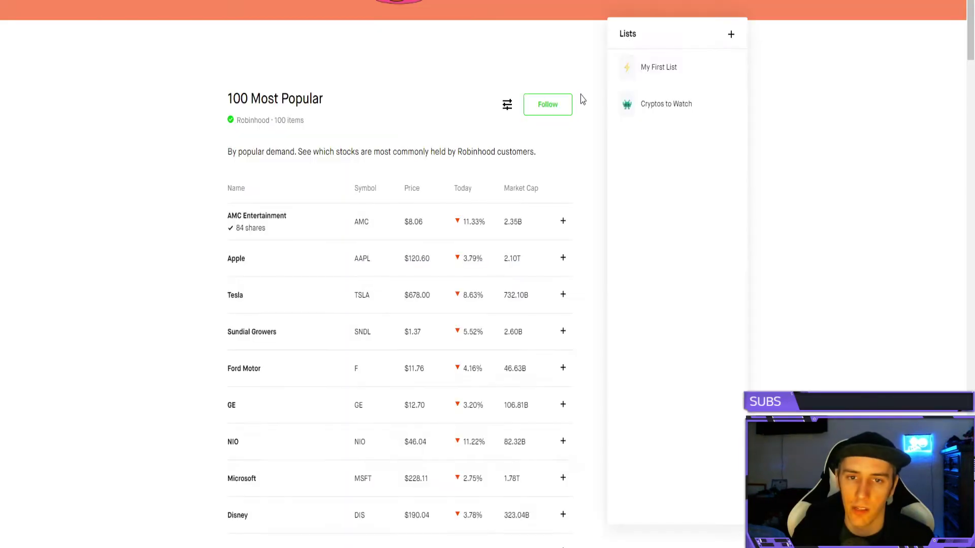
left_click(679, 73)
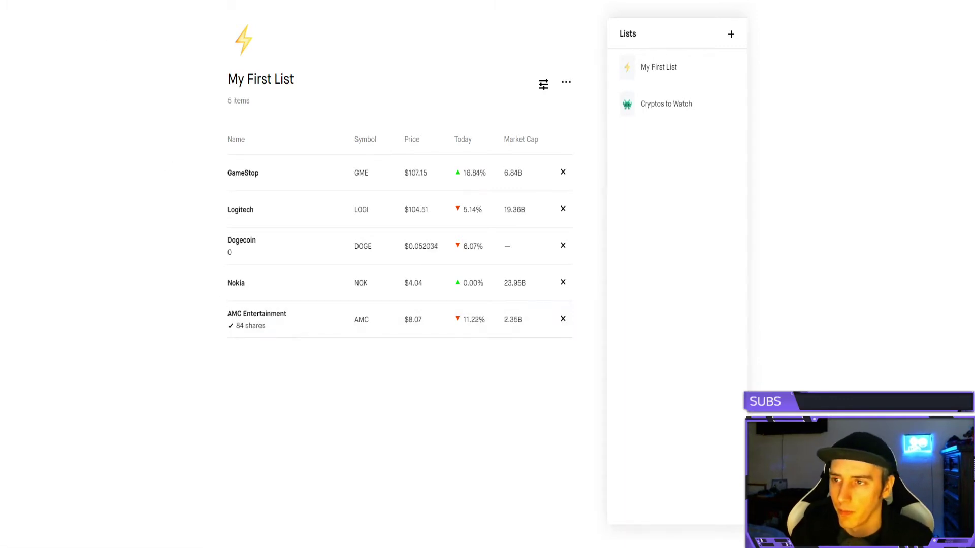
Step: From the home page's news section, open and skim the article "U.S. Unemployment Claims Fell Sharply Last Week"
left_click(177, 23)
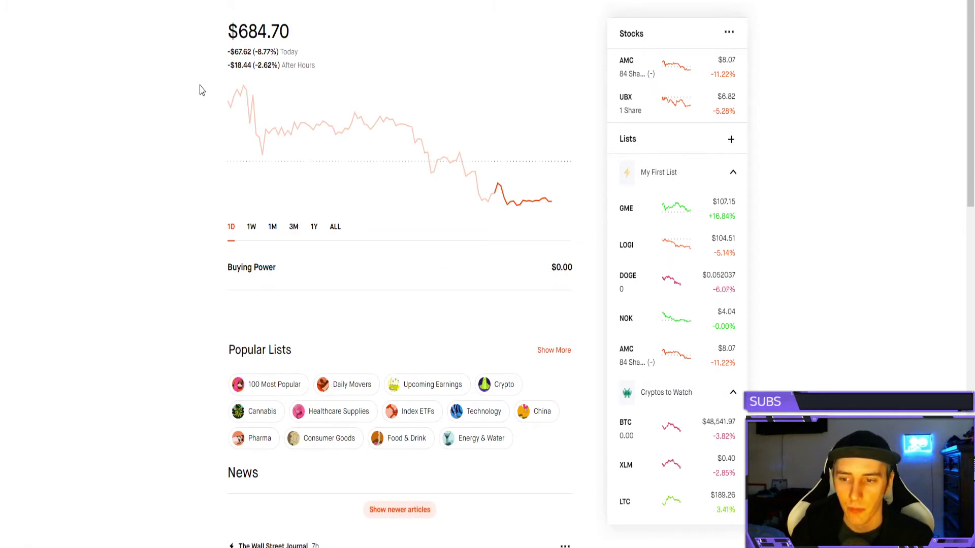
scroll(185, 109, "down", 1)
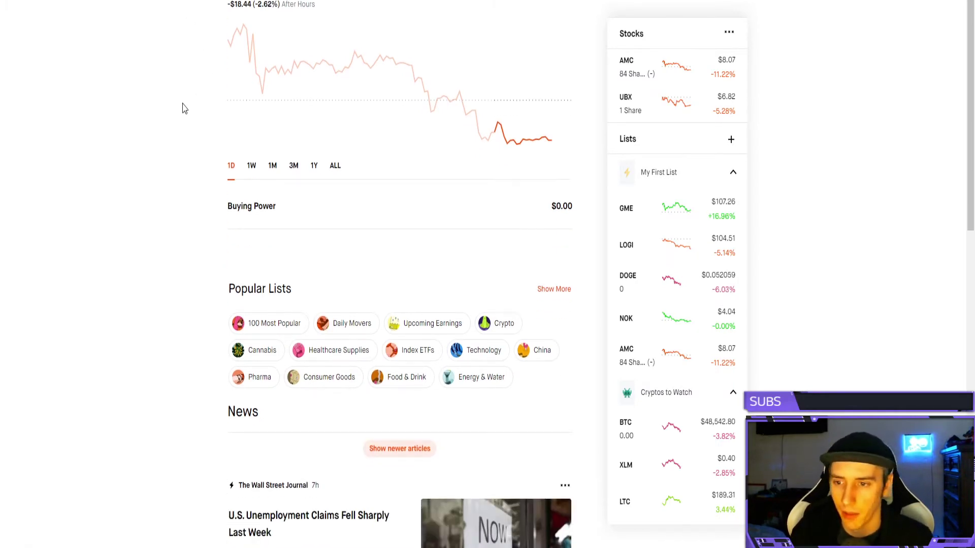
scroll(184, 155, "down", 2)
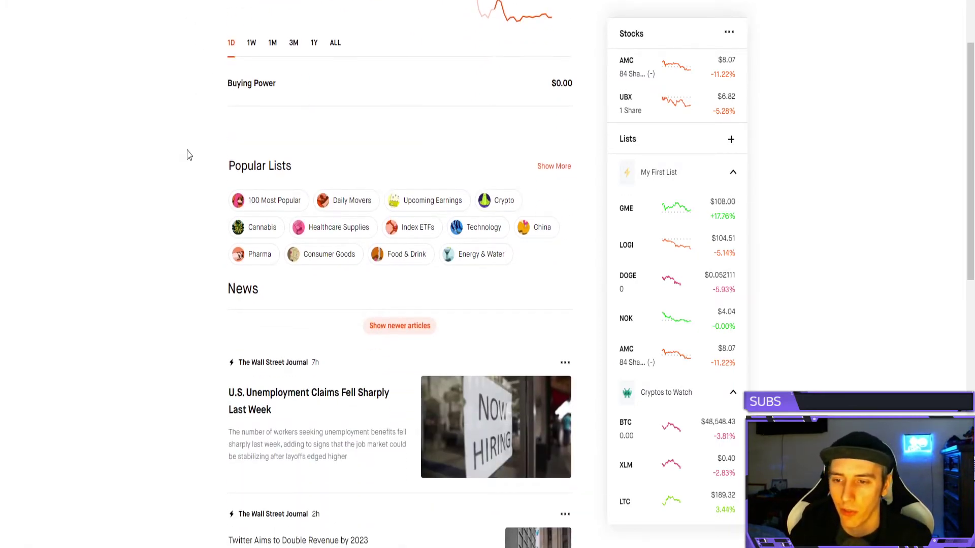
scroll(187, 154, "down", 3)
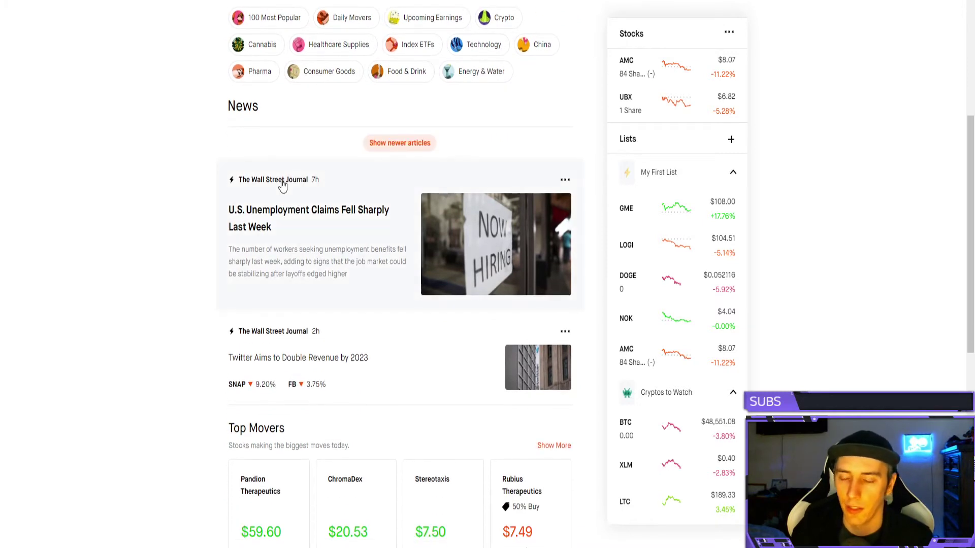
left_click(284, 260)
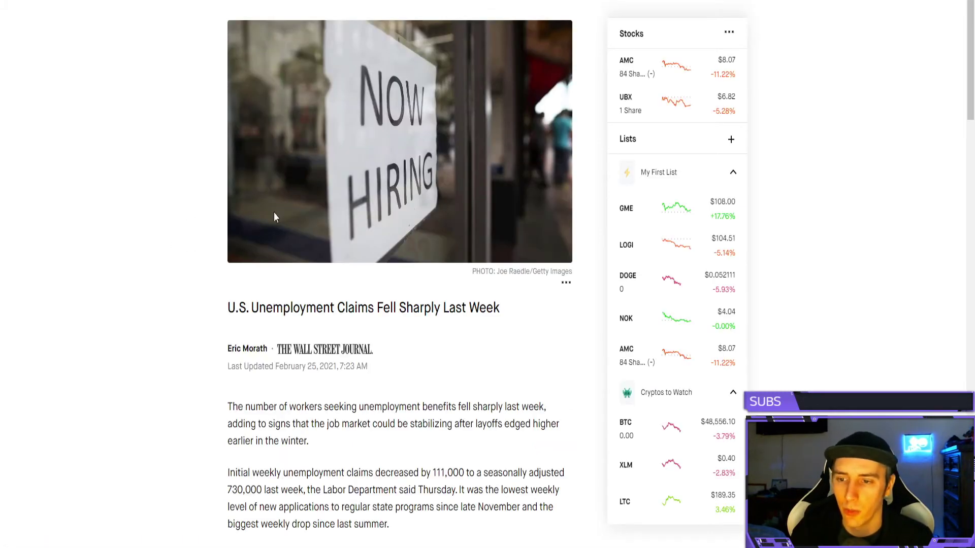
scroll(424, 391, "down", 1)
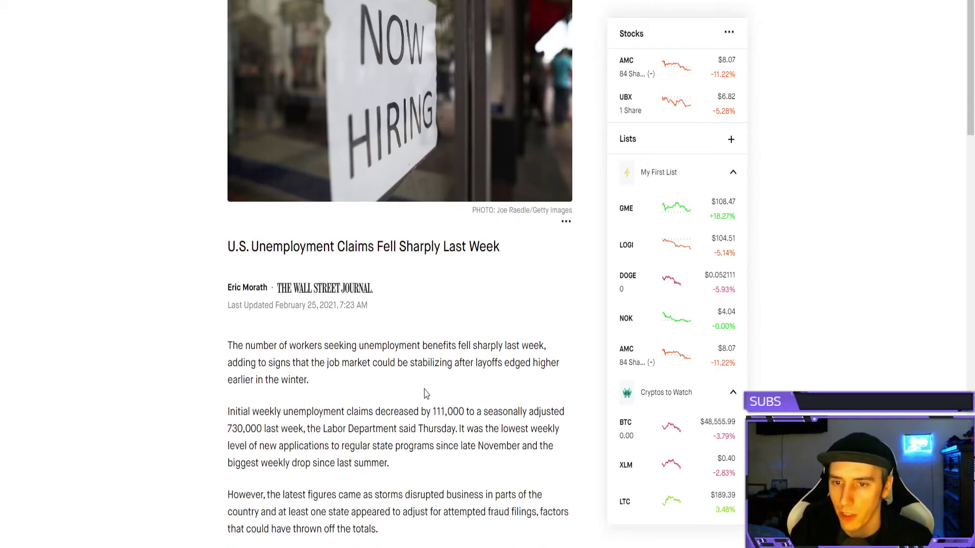
scroll(425, 392, "up", 1)
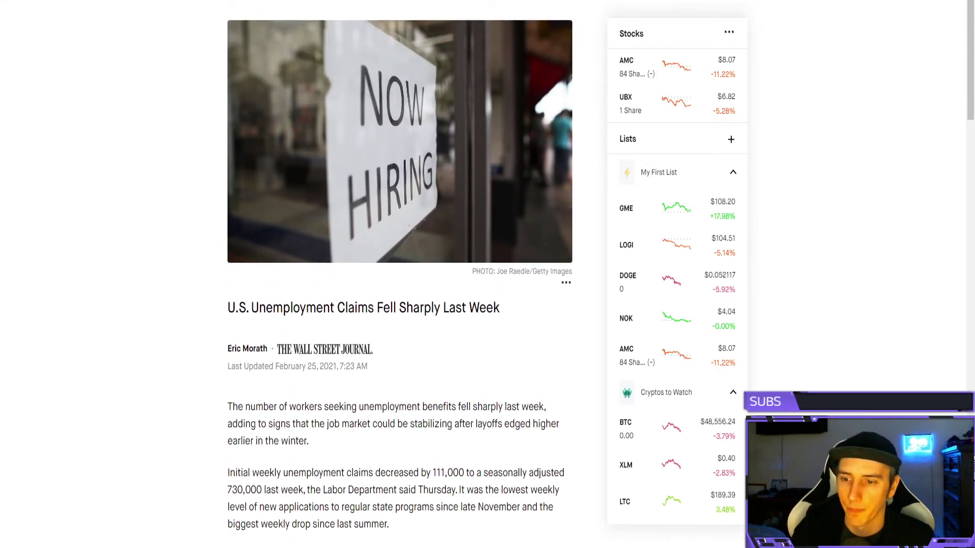
key("alt+Left")
Step: Examine the Top Movers section on the home page for the stocks making the biggest moves today
scroll(163, 222, "down", 5)
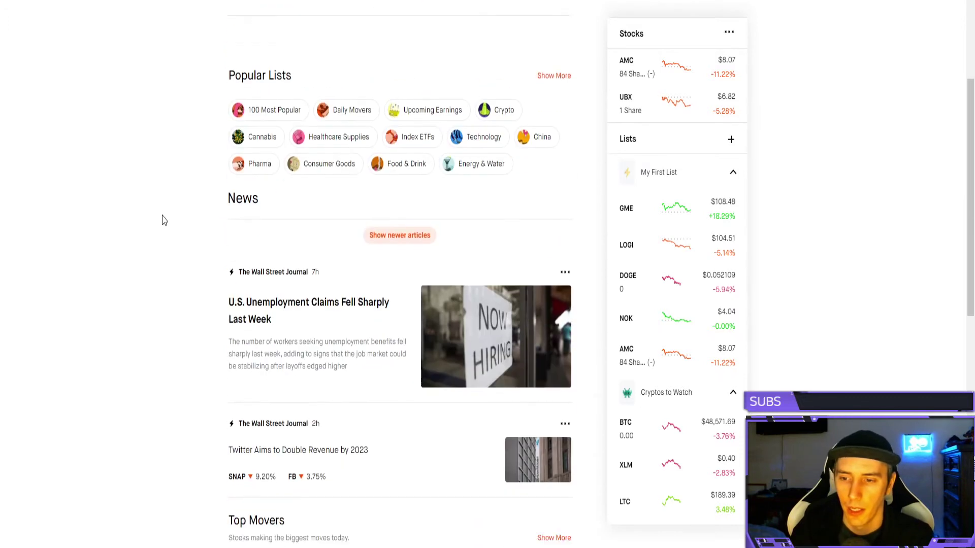
scroll(163, 221, "down", 5)
scroll(163, 220, "down", 1)
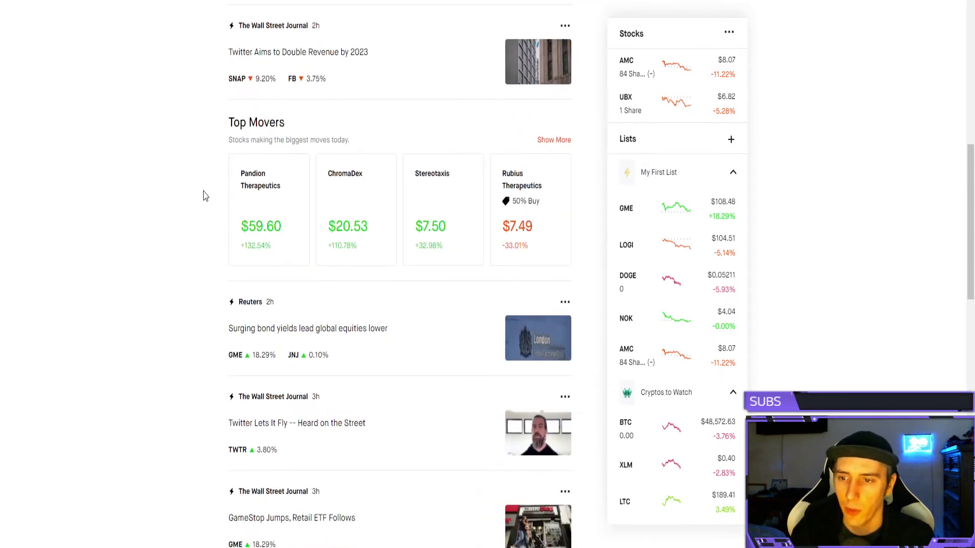
left_click_drag(228, 122, 354, 137)
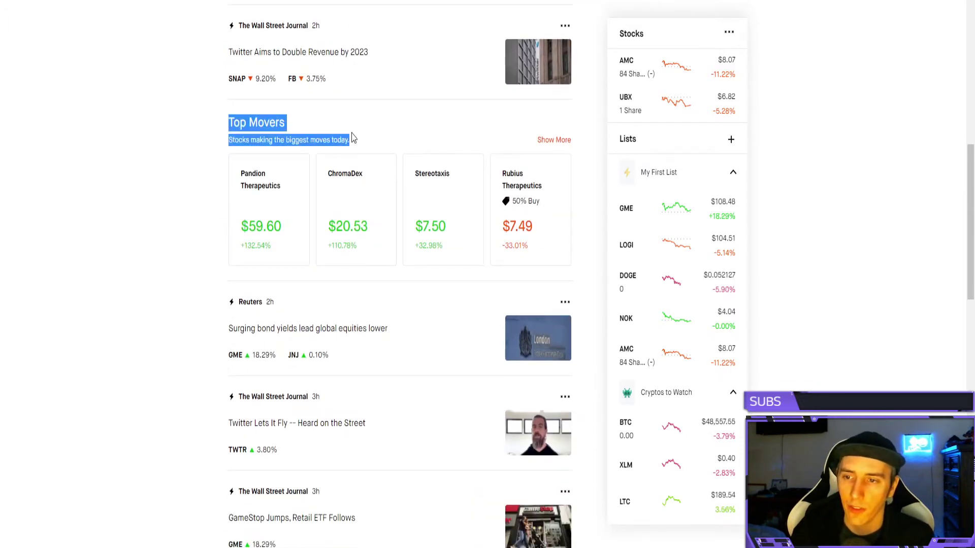
left_click(379, 137)
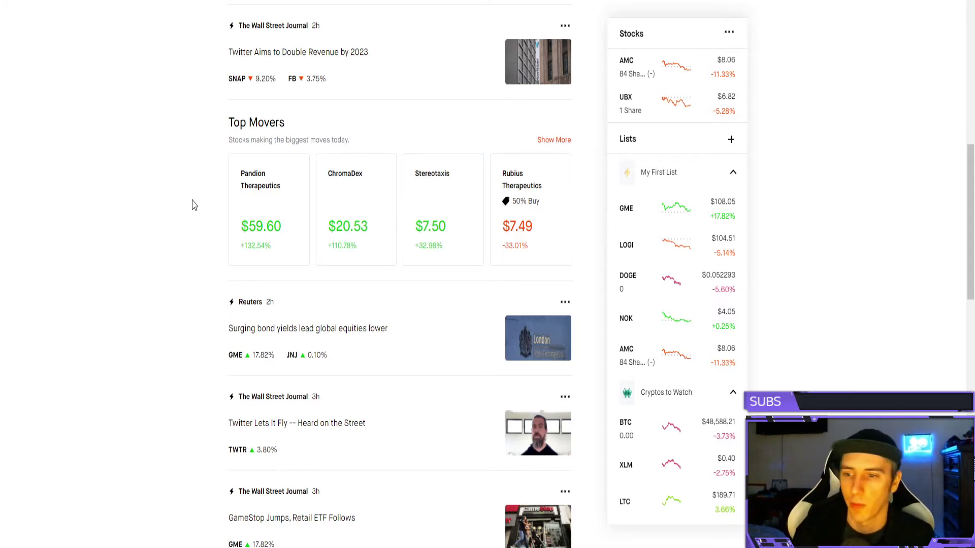
Step: Open the account's Free Stocks referral page and review the pending referrals under Past Rewards
scroll(539, 225, "up", 10)
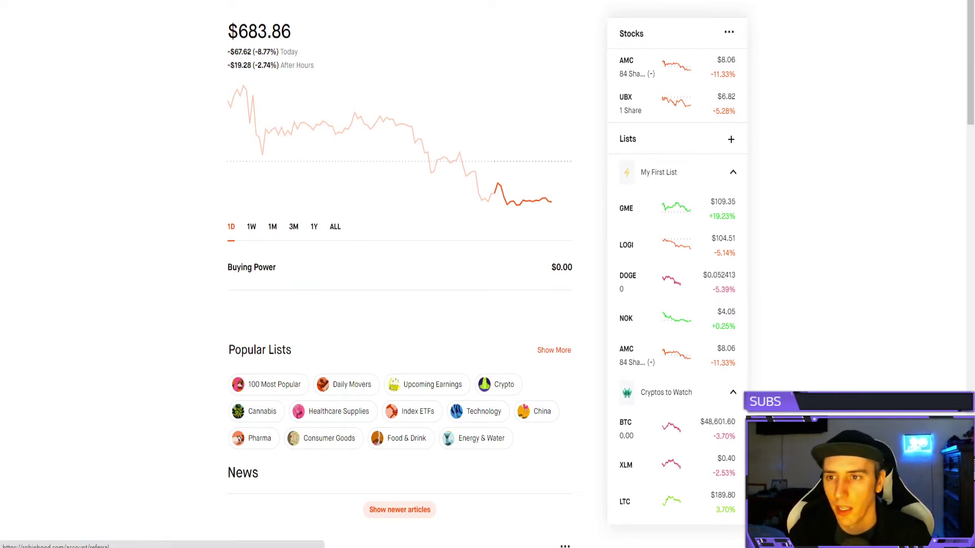
left_click(535, 1)
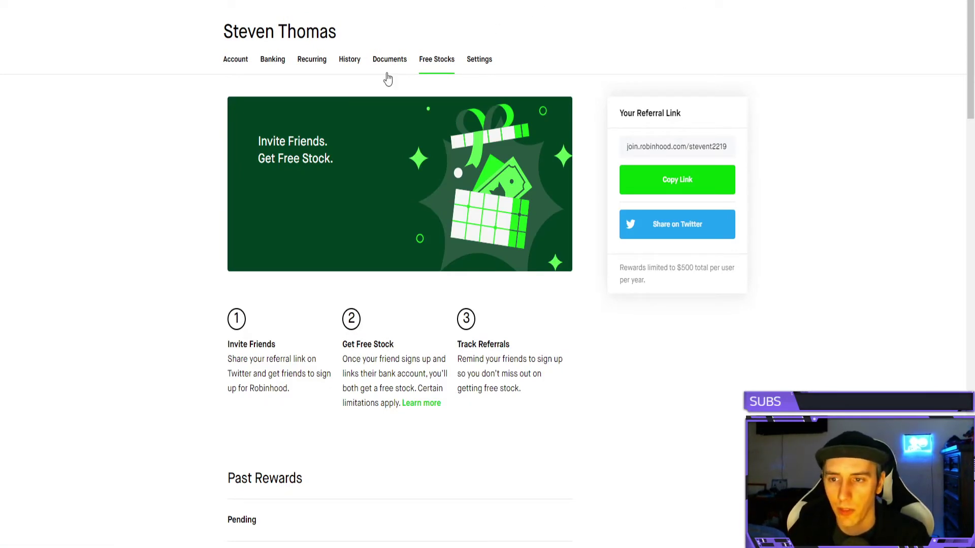
scroll(316, 429, "down", 4)
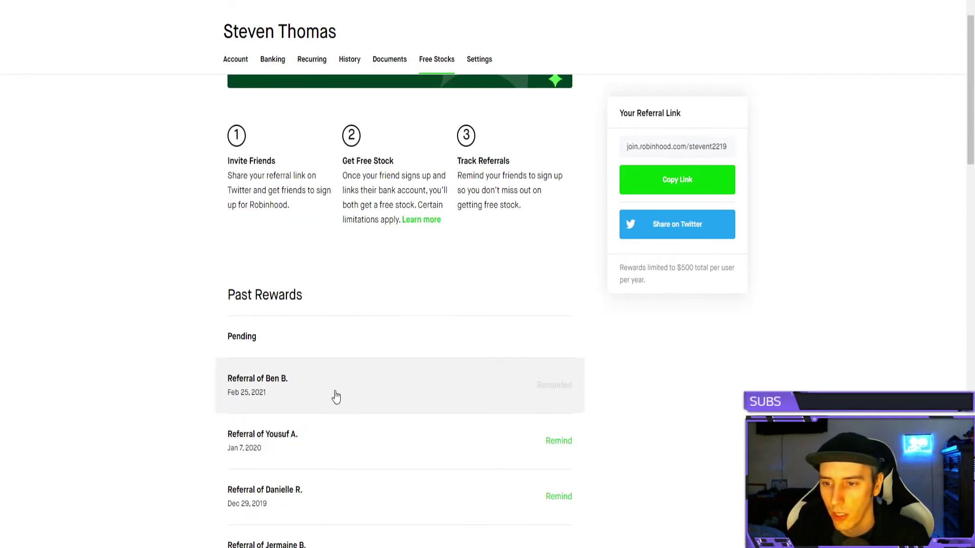
scroll(304, 356, "up", 4)
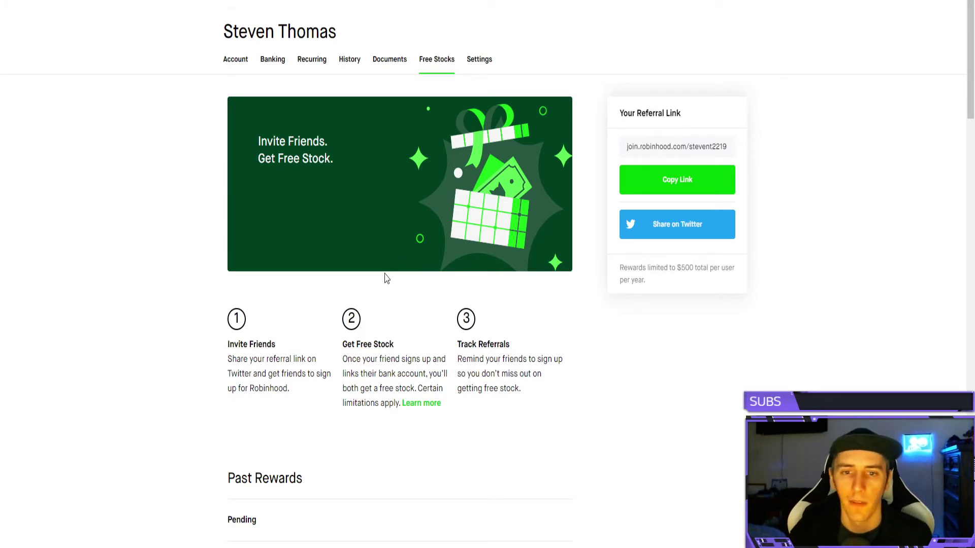
Step: Copy the personal referral link and check the yearly limit on referral rewards
left_click(670, 179)
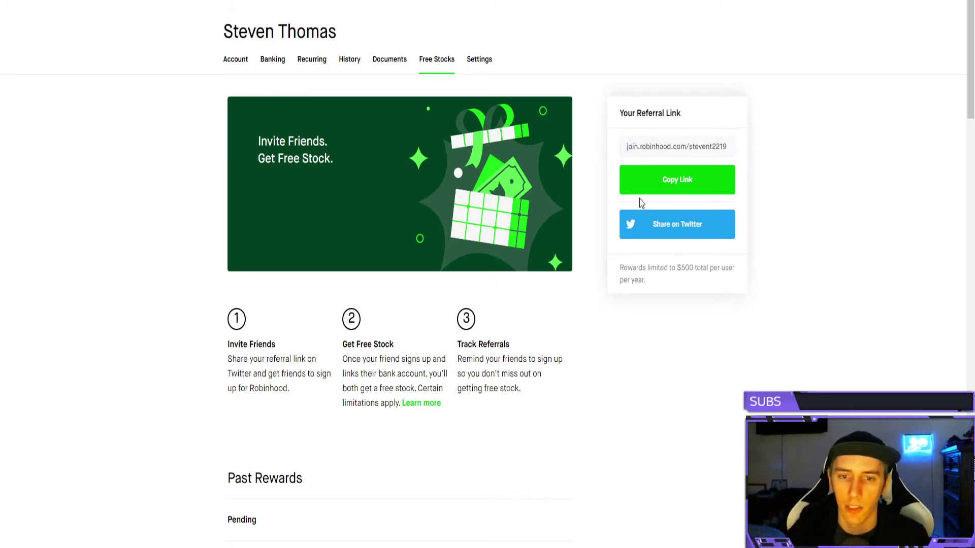
left_click_drag(621, 265, 684, 285)
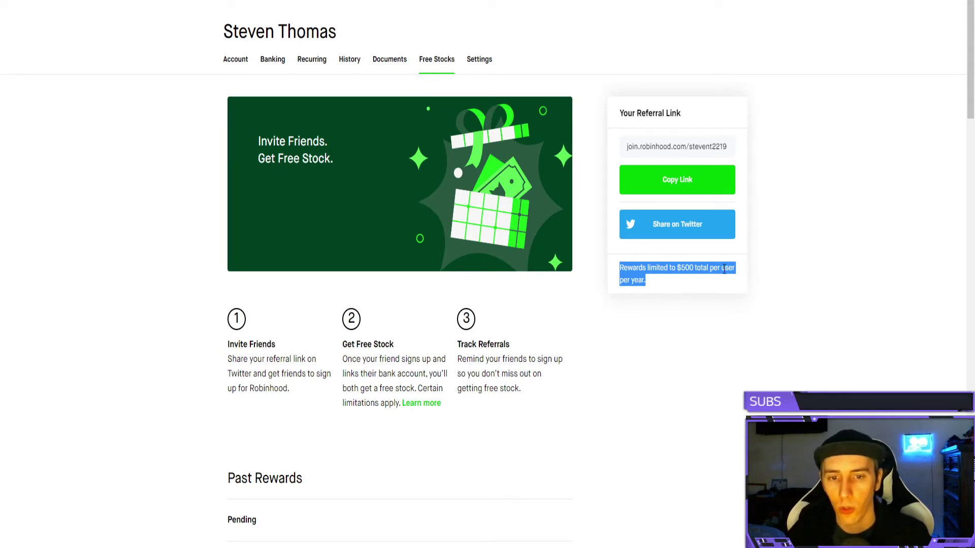
left_click(651, 286)
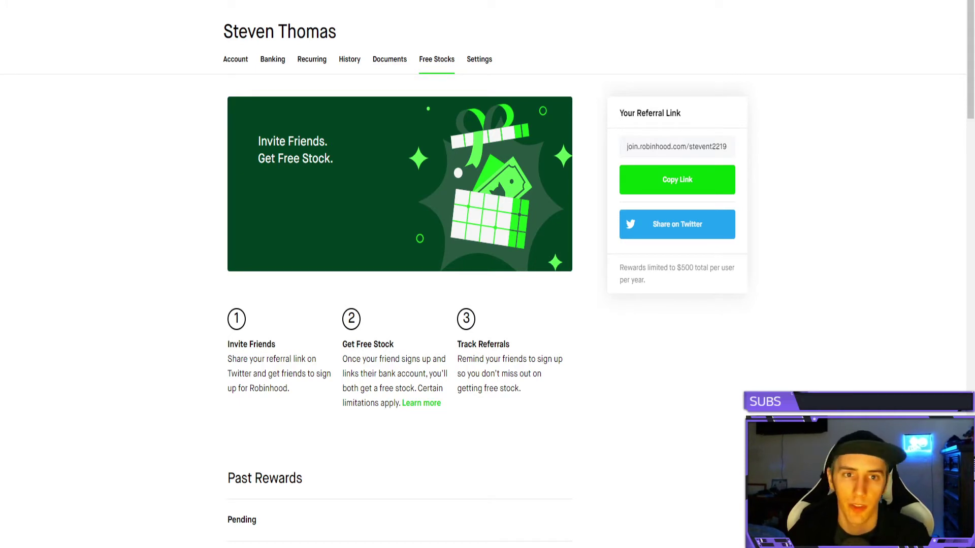
Step: Leave the referral page for the home page, then open the Cash page to view the transfer form and recent history
left_click(768, 28)
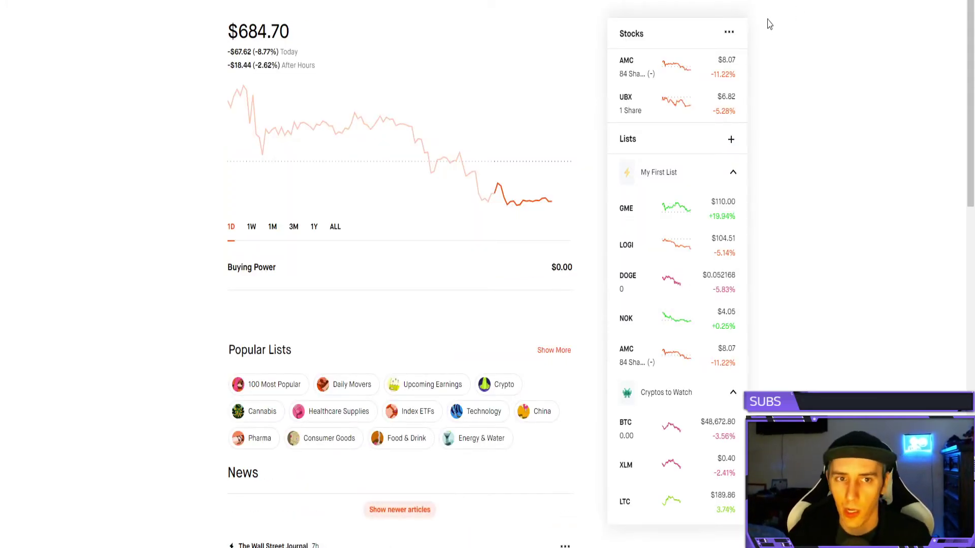
left_click(794, 15)
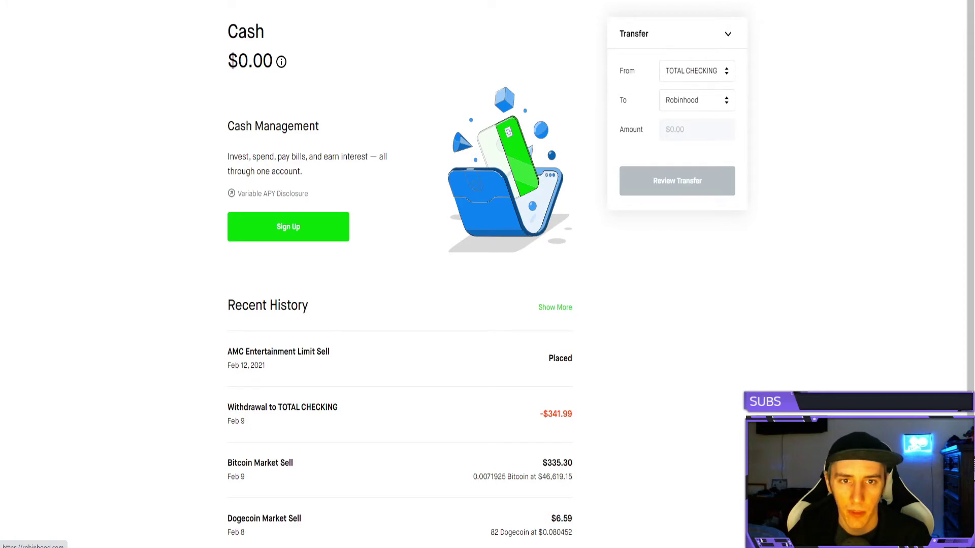
Step: Search for the stock "nok" and open Nokia's detail page
left_click(762, 13)
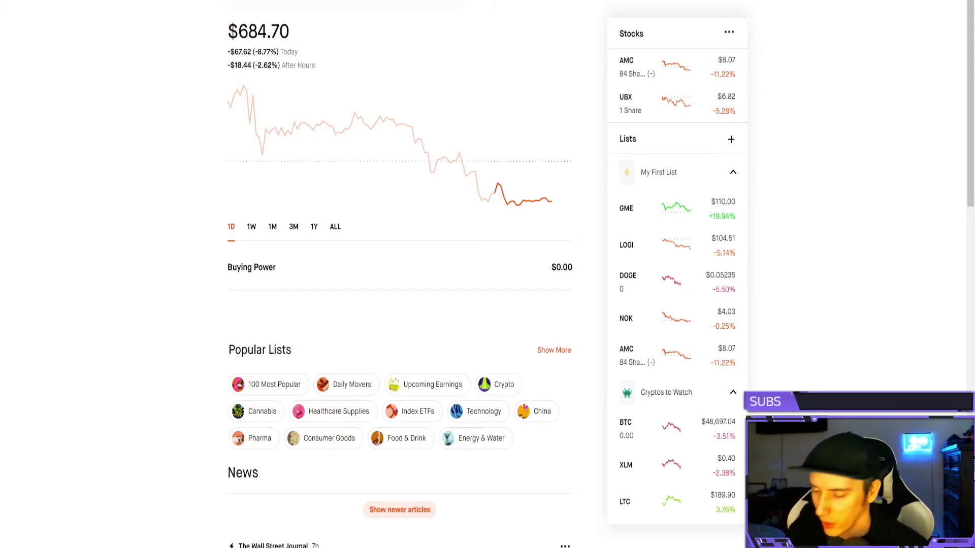
type("nok")
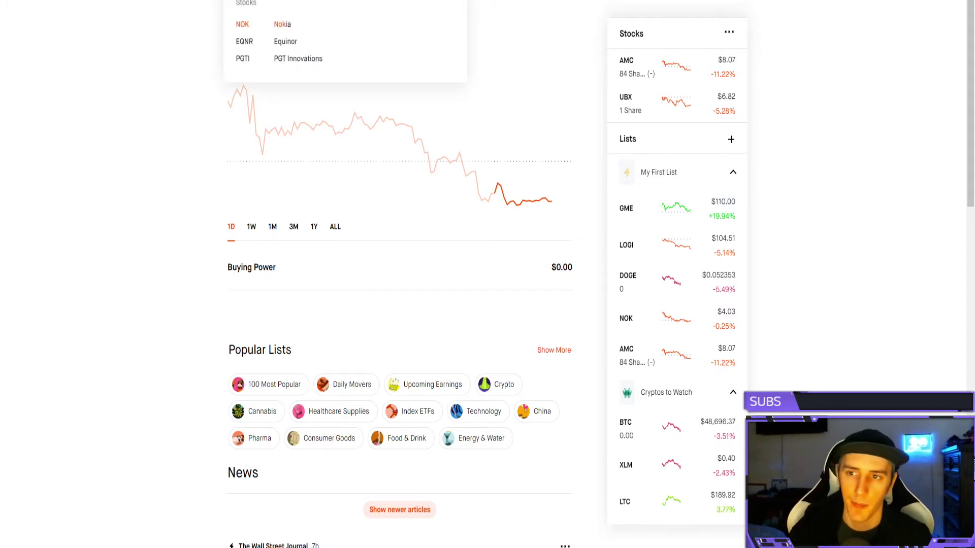
left_click(285, 26)
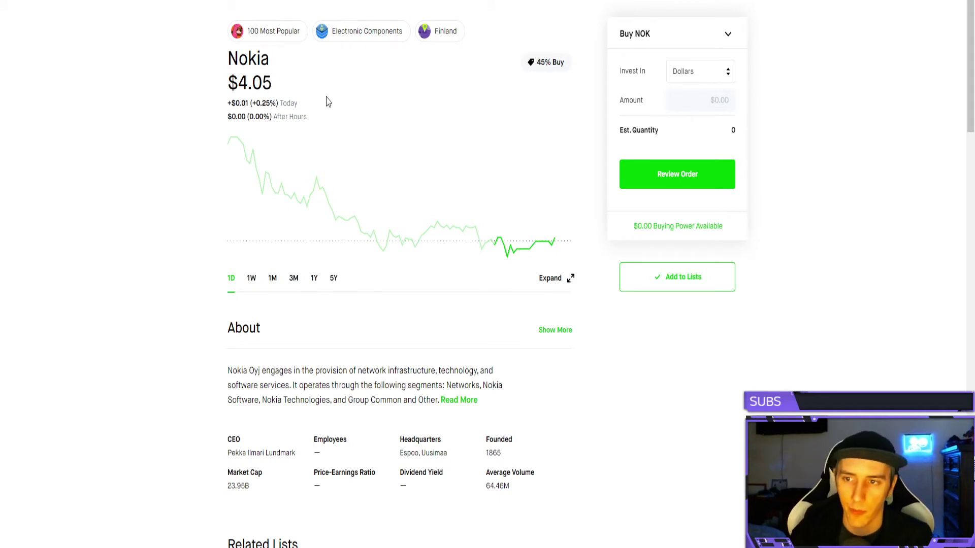
Step: Examine Nokia's current price, its daily and after-hours changes, and the analyst buy rating
left_click_drag(239, 101, 283, 90)
left_click(236, 116)
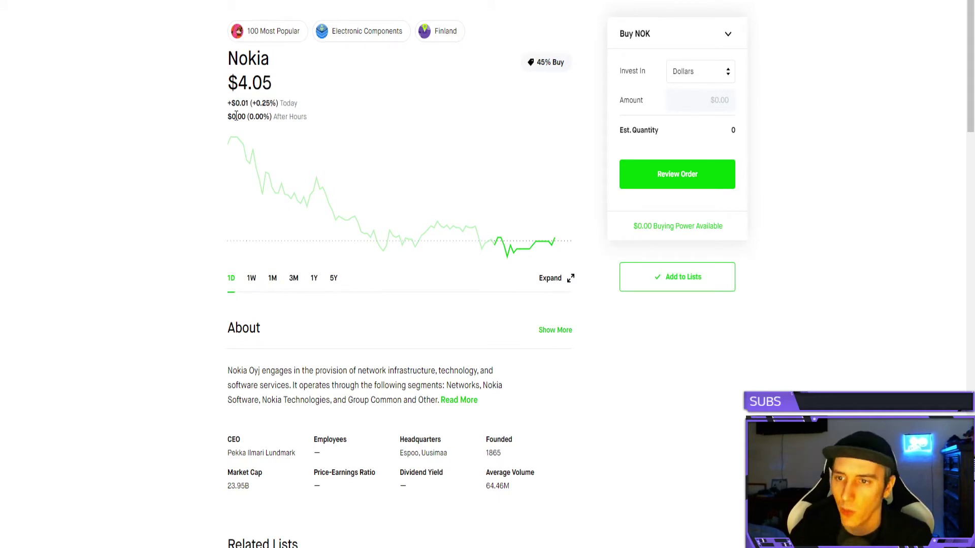
left_click_drag(236, 116, 272, 98)
left_click(237, 118)
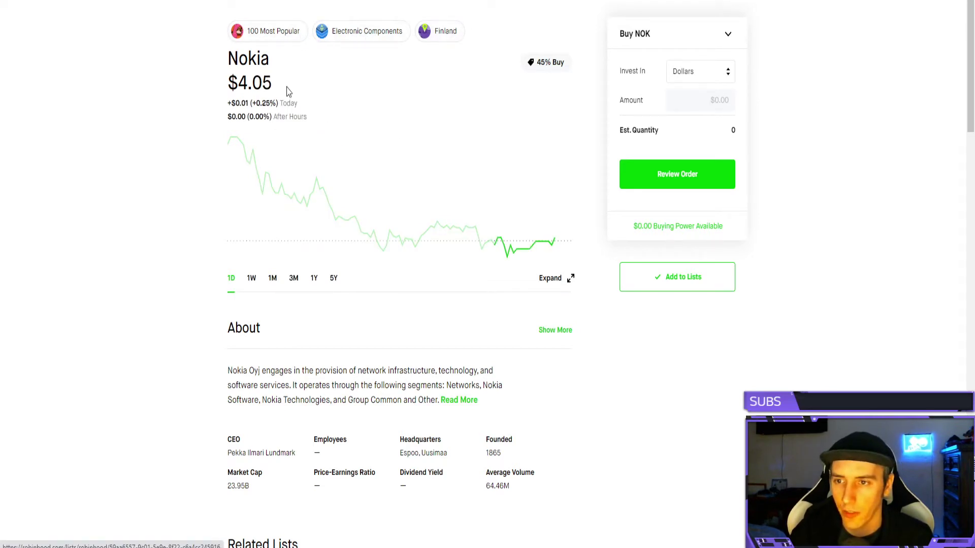
mouse_move(540, 67)
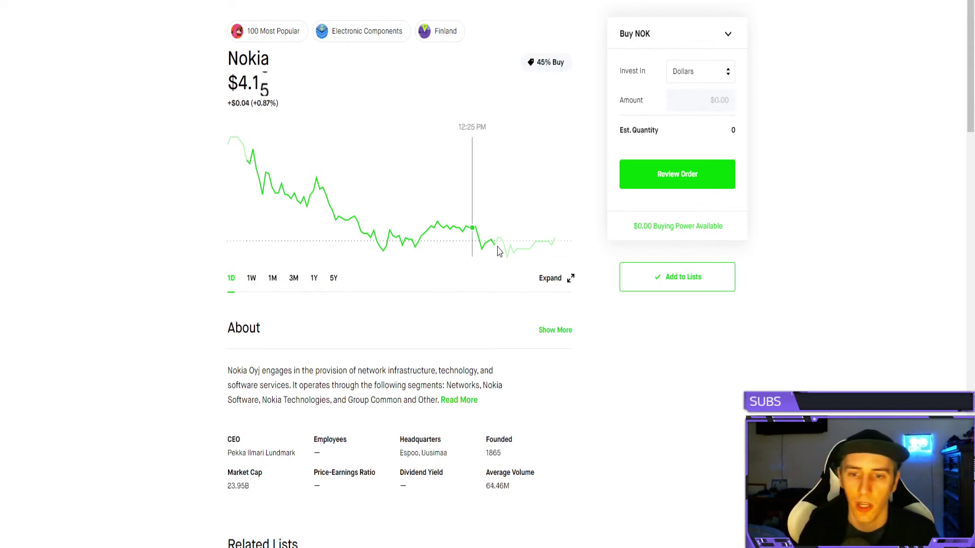
Step: Expand Nokia's one-day chart and compare the line and candlestick styles, turning the volume bars off and on
left_click(558, 281)
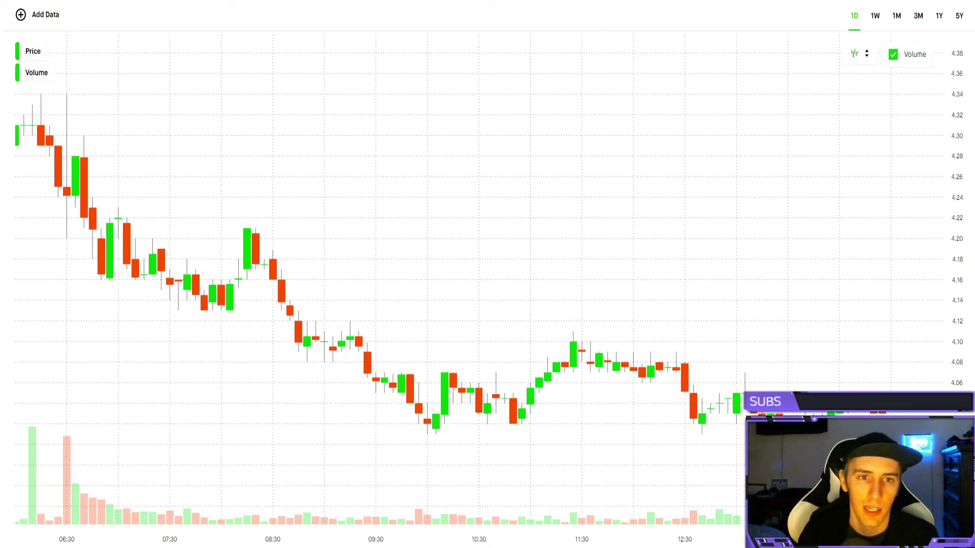
left_click(866, 55)
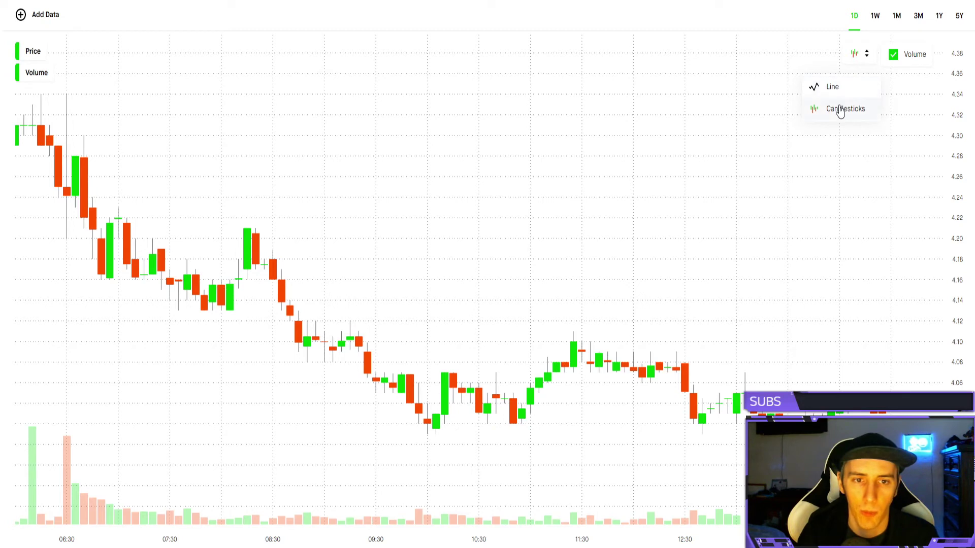
left_click(833, 88)
left_click(857, 57)
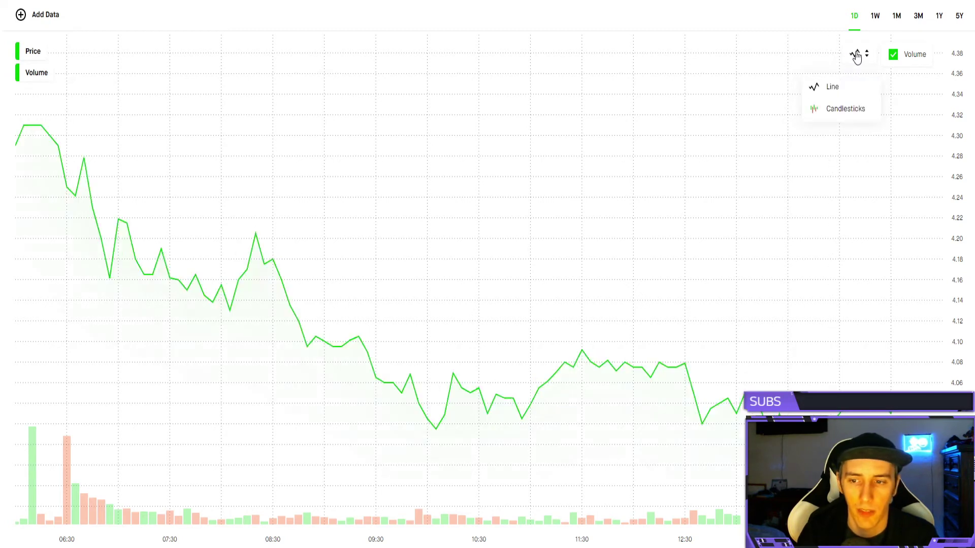
left_click(845, 112)
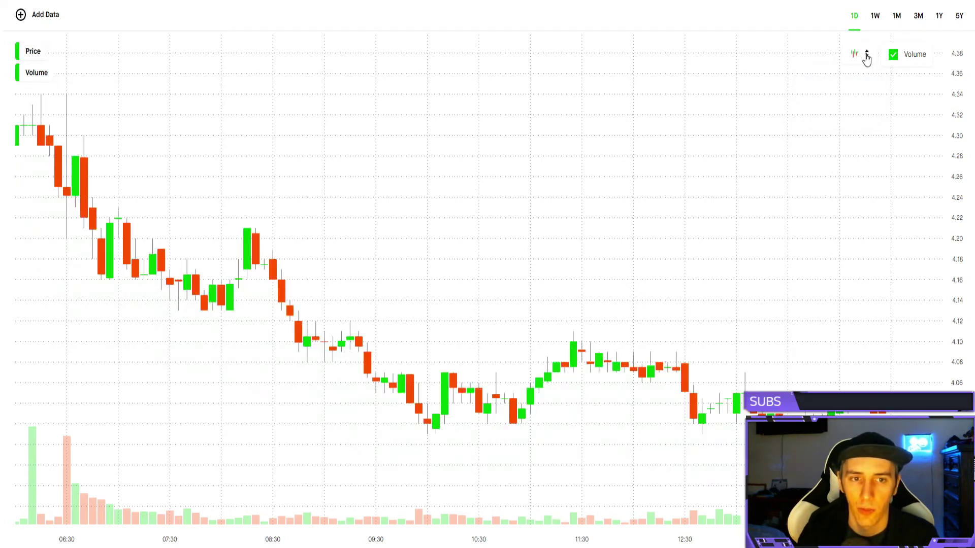
left_click(892, 56)
left_click(892, 55)
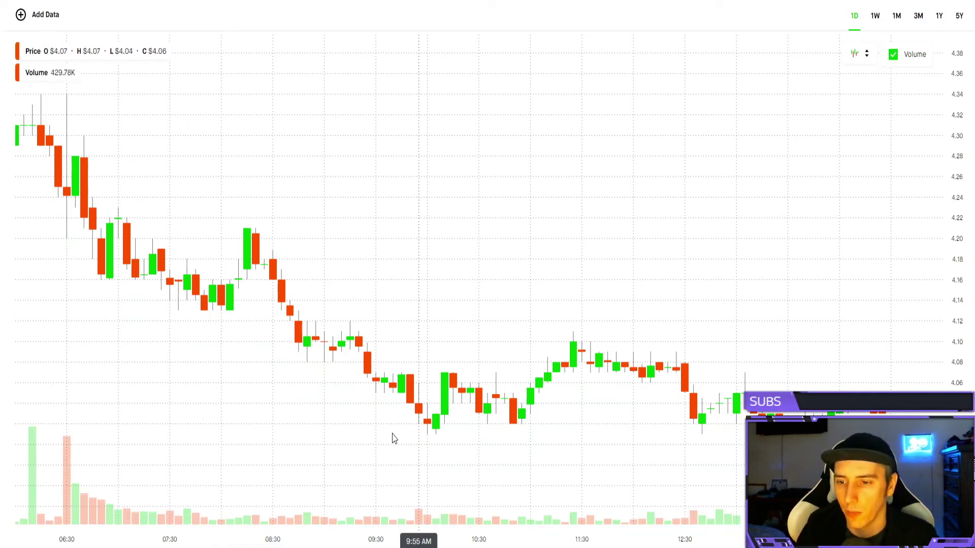
Step: Add the MACD indicator to the expanded Nokia chart
left_click(40, 18)
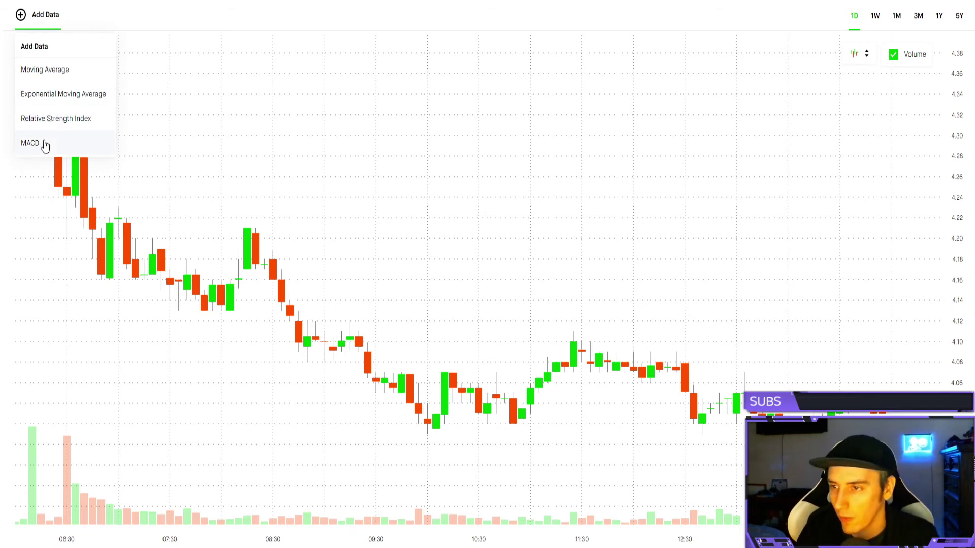
mouse_move(29, 23)
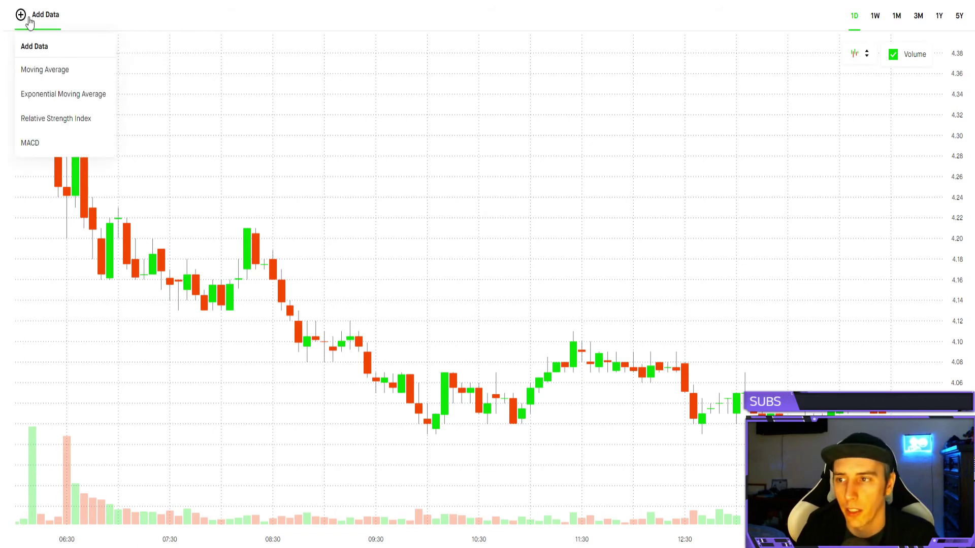
left_click(30, 144)
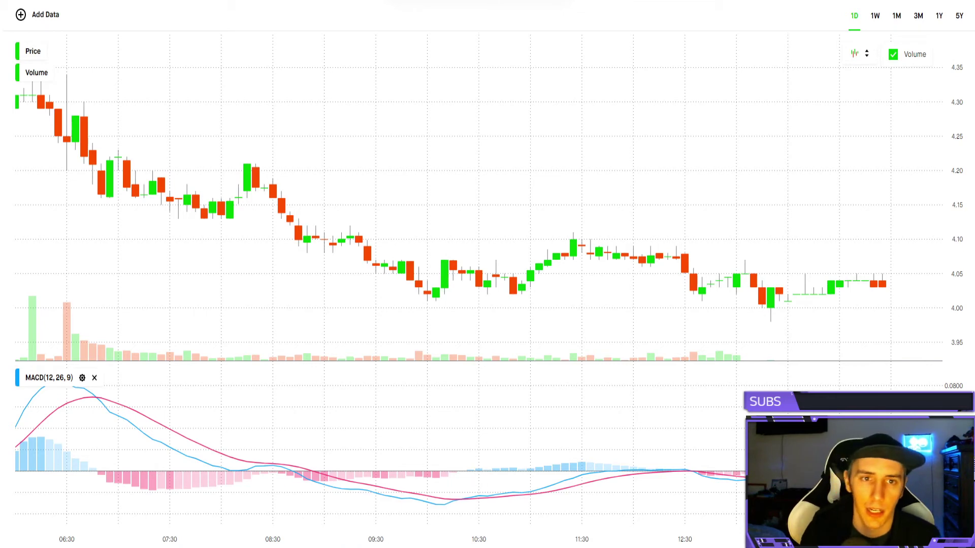
Step: Open the Robinhood Financial Chart Disclosures, read through to the customer agreement link, and close them
left_click(478, 2)
scroll(452, 160, "down", 16)
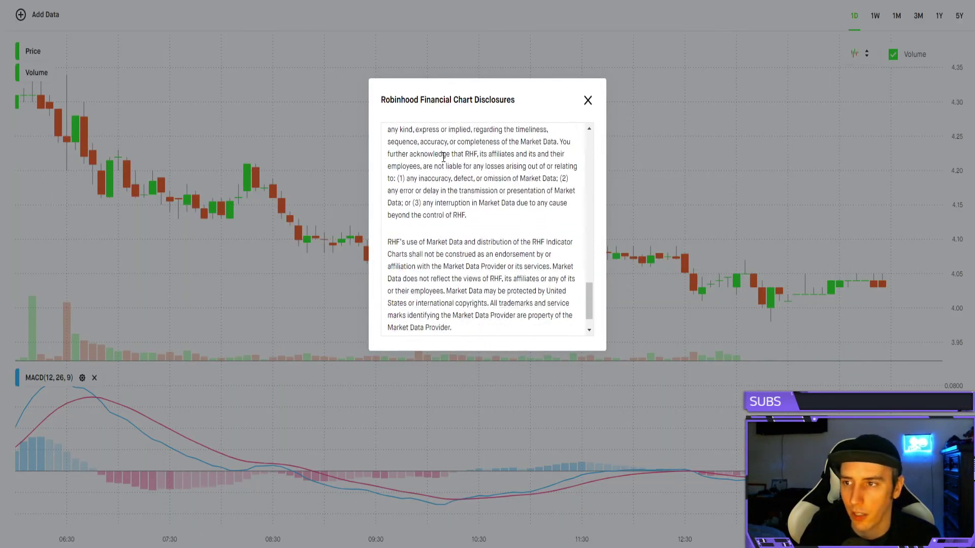
scroll(444, 157, "down", 2)
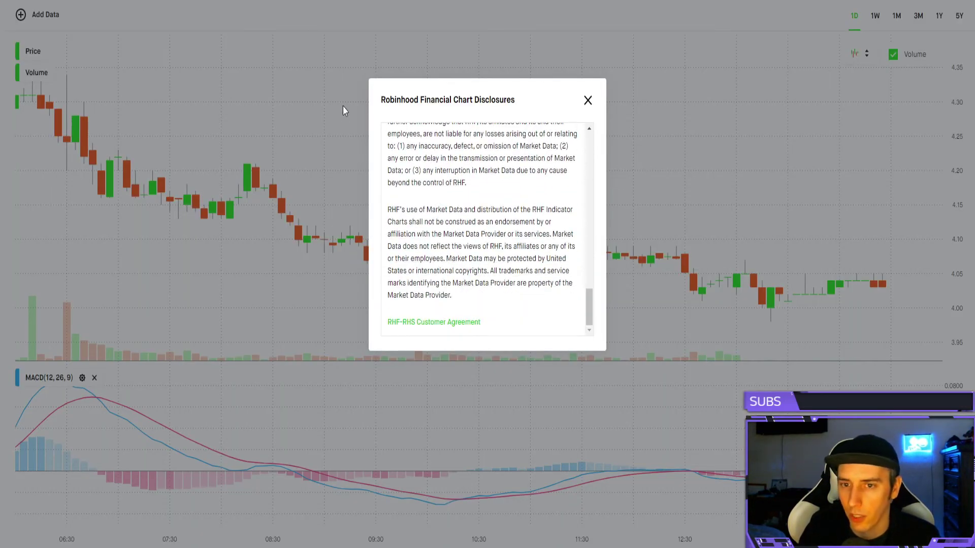
left_click(587, 102)
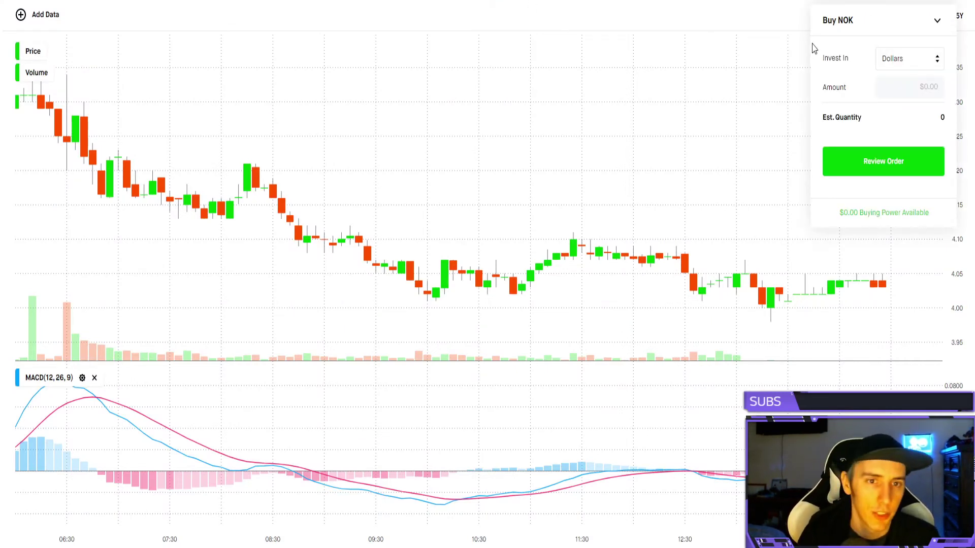
Step: In the Buy NOK order, compare investing in shares and dollars, then enter a dollar amount of $4.06
left_click(916, 61)
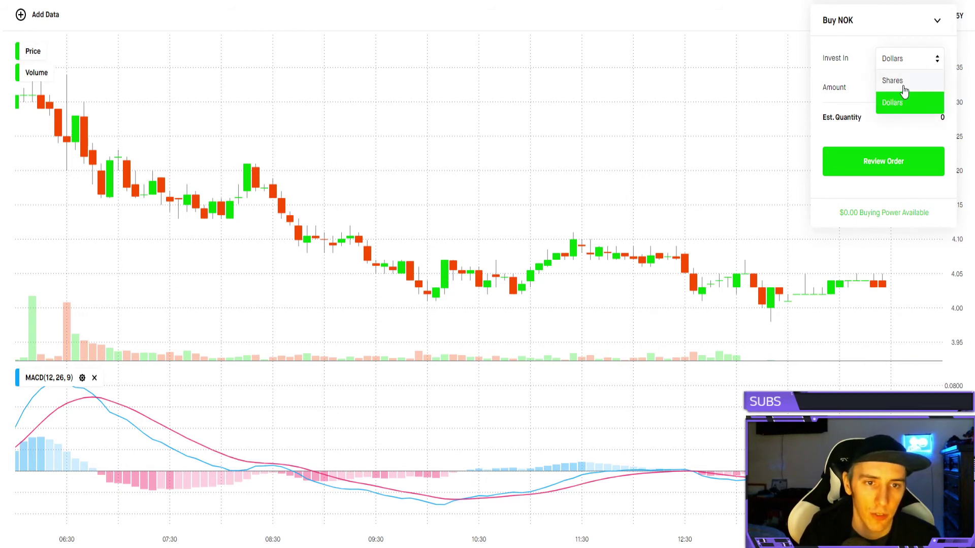
left_click(903, 86)
left_click(903, 63)
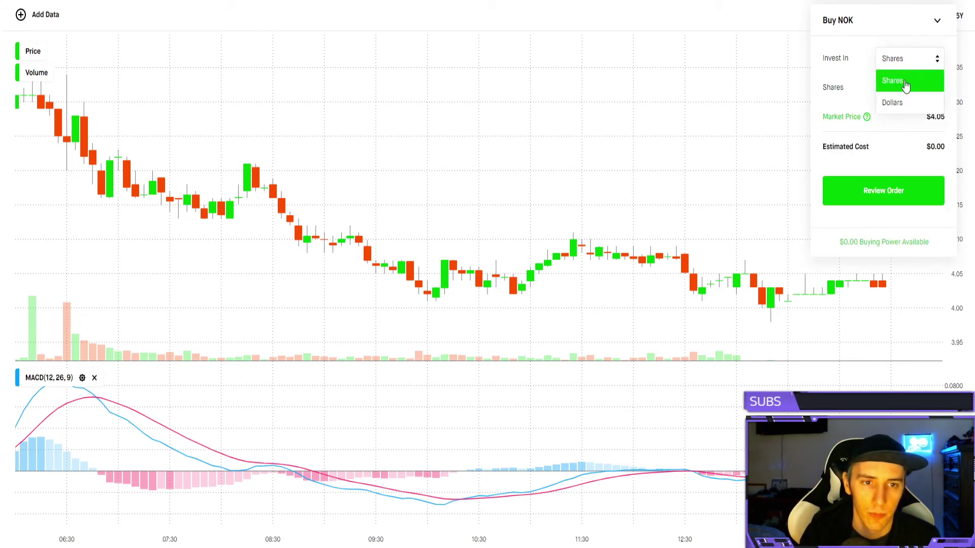
left_click(903, 101)
left_click(920, 84)
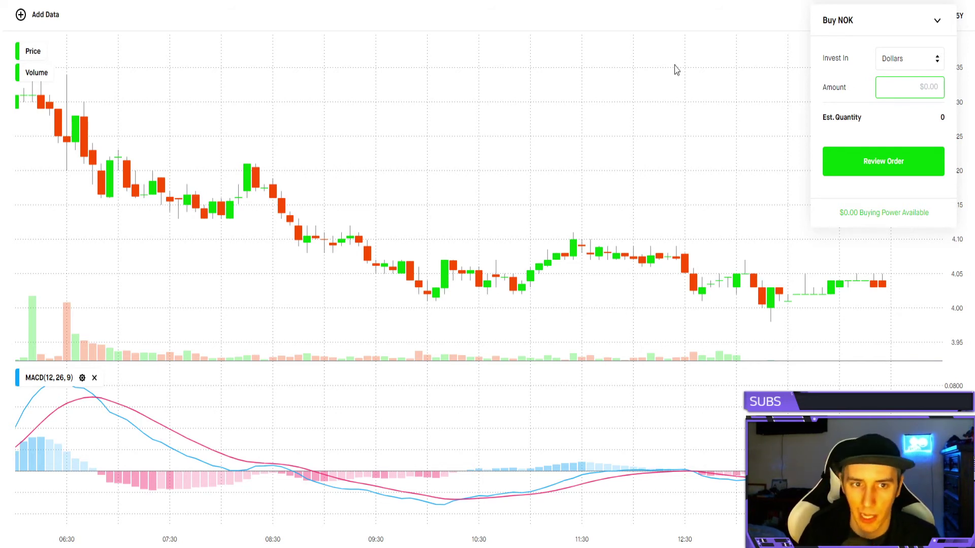
type("4.06")
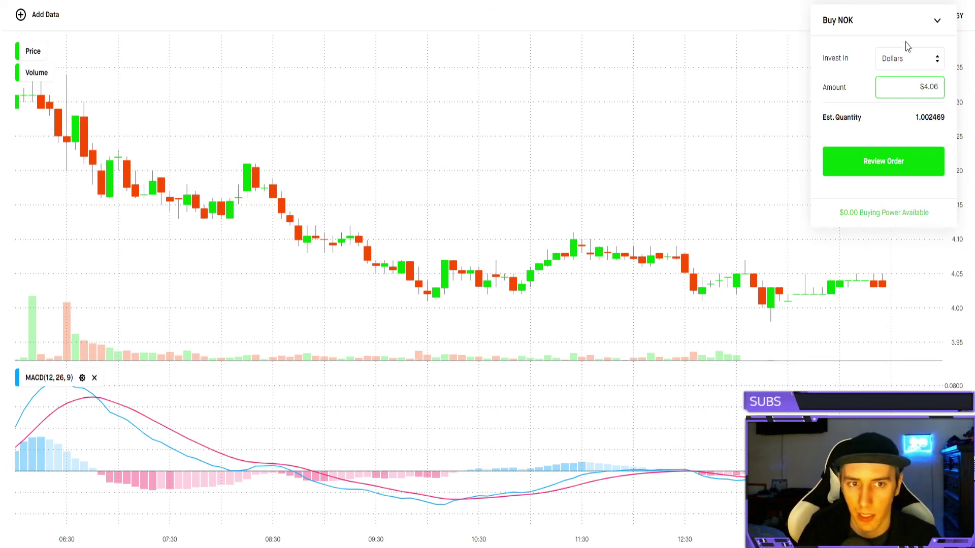
Step: Change the Nokia order to Shares with a quantity of 2, then exit the expanded chart
left_click(936, 59)
left_click(899, 79)
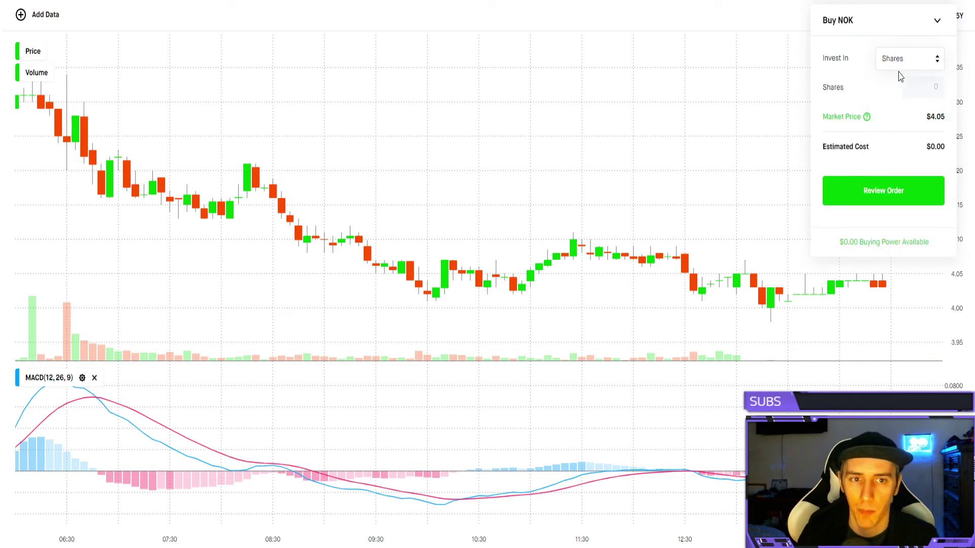
left_click(931, 83)
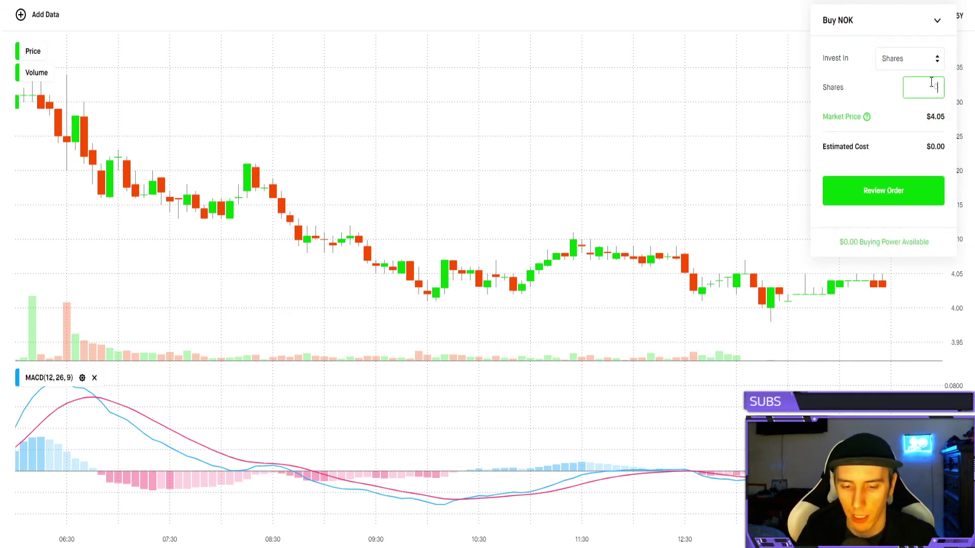
type("2")
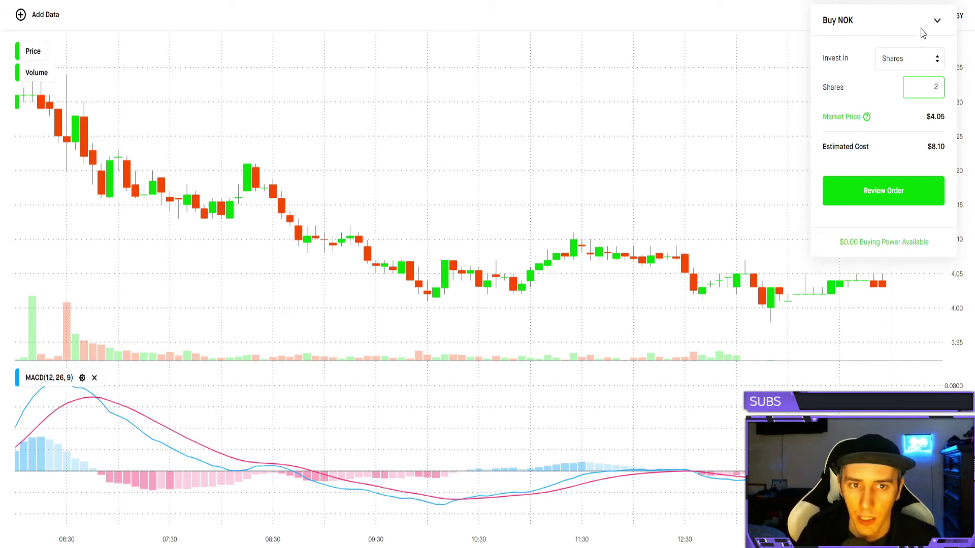
left_click(713, 6)
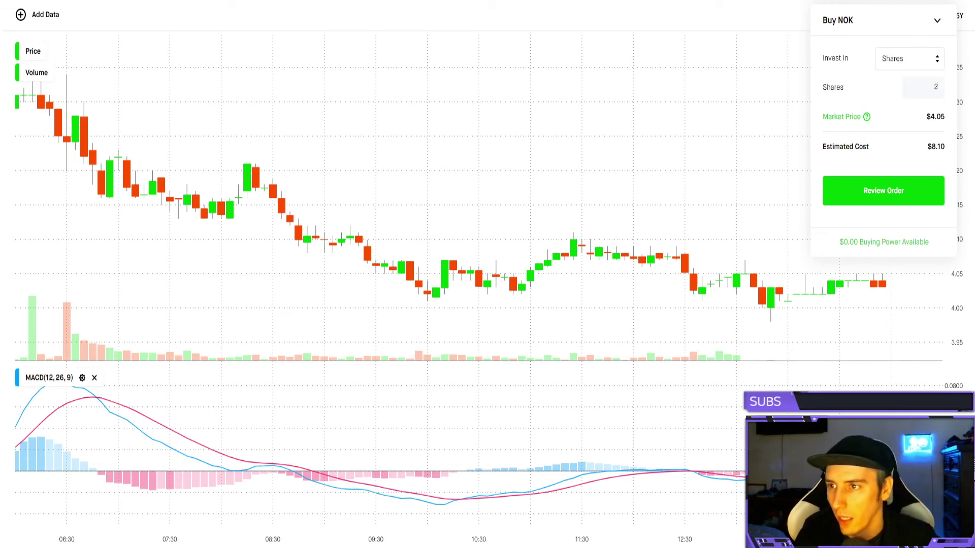
key("Escape")
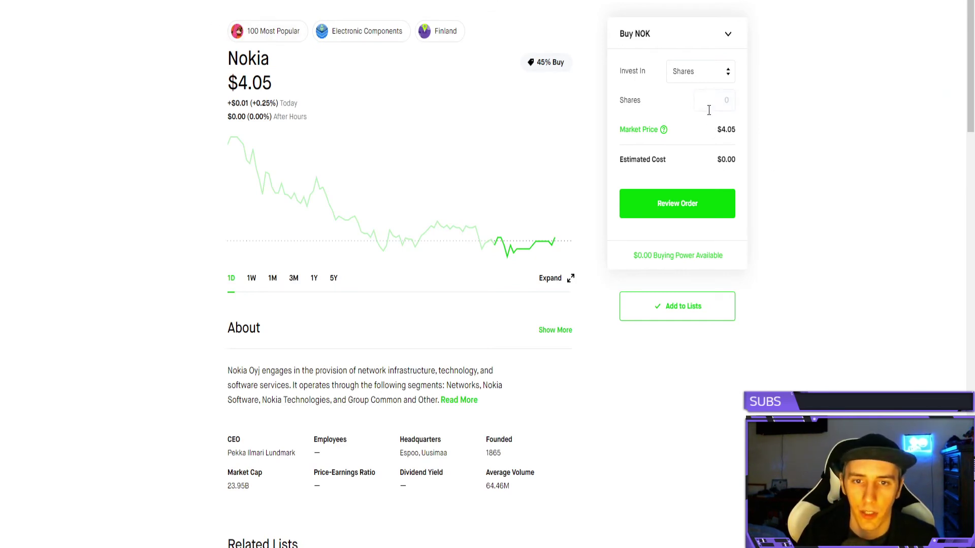
Step: Set the Nokia buy order to 1 share and submit it for review
left_click(723, 100)
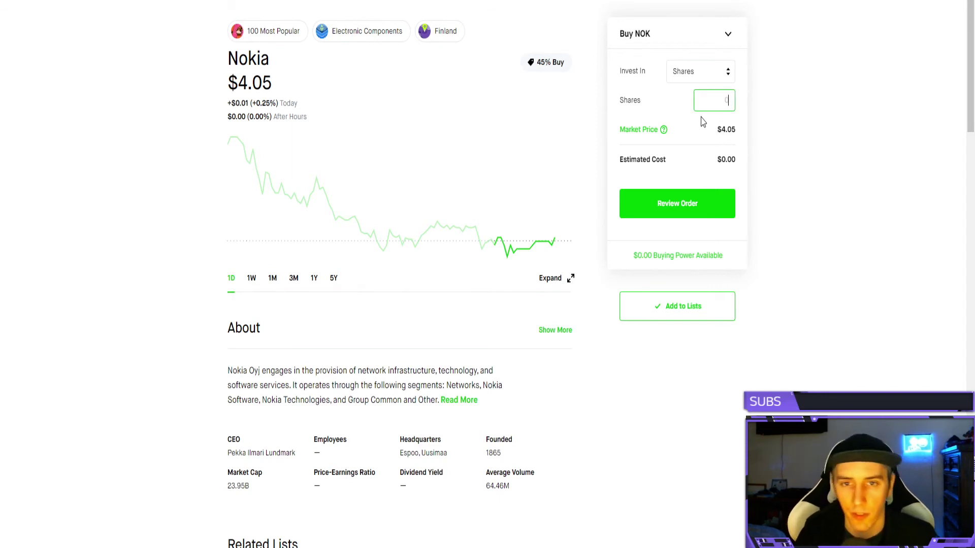
left_click(700, 74)
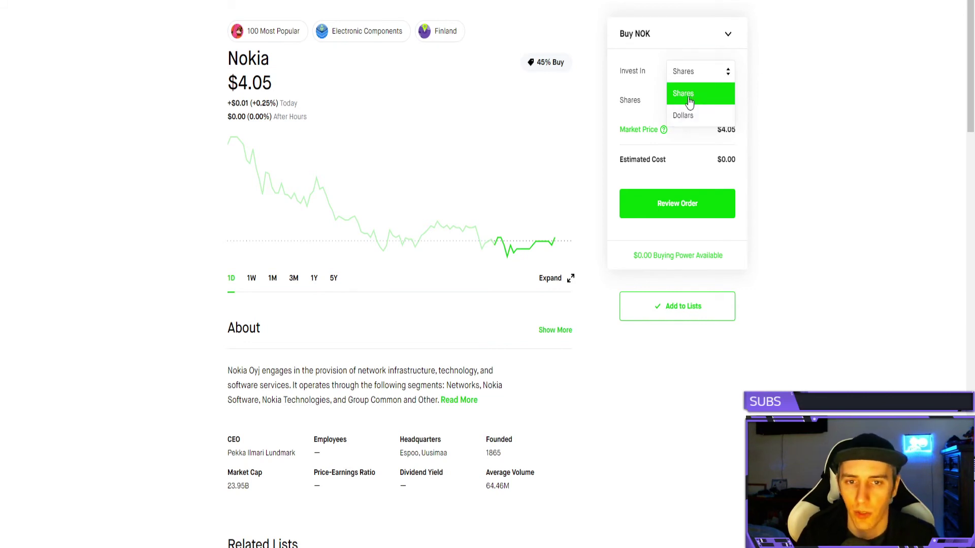
left_click(696, 96)
type("1")
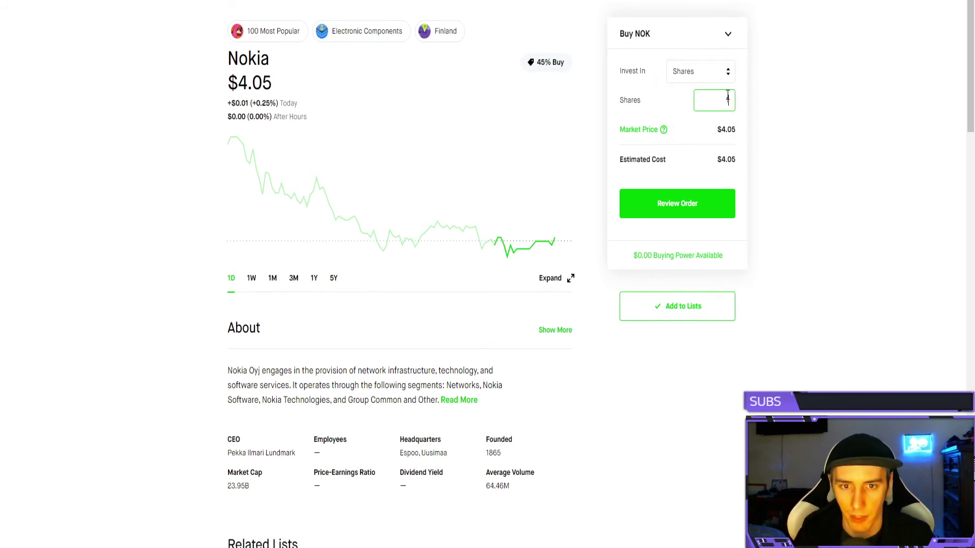
left_click(676, 203)
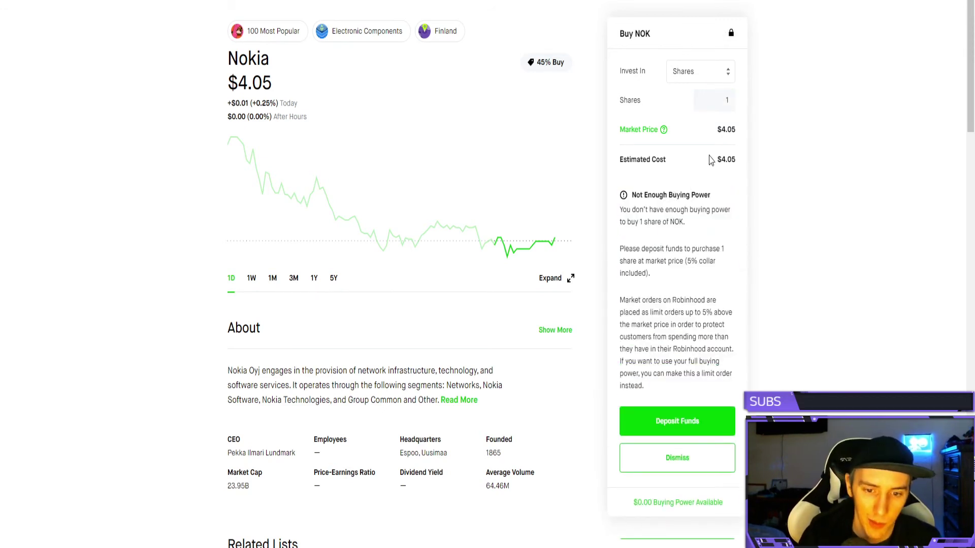
Step: Look over Nokia's company details, then open the Deposit Funds form from the order
scroll(653, 431, "down", 4)
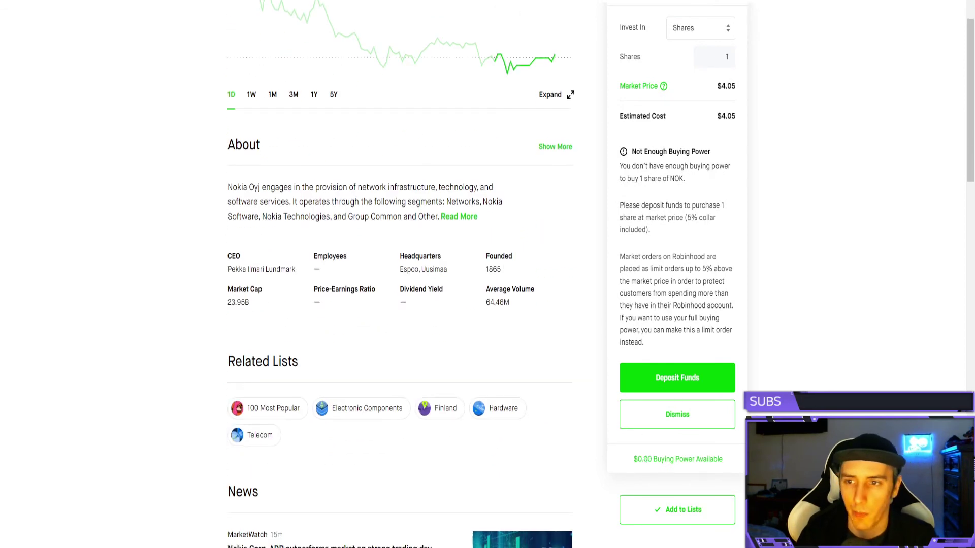
scroll(721, 447, "up", 4)
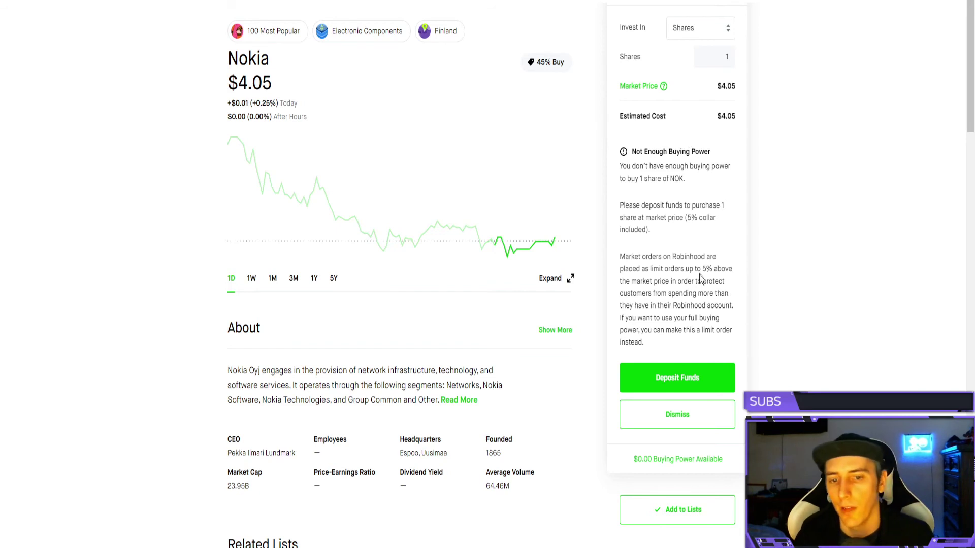
left_click(676, 380)
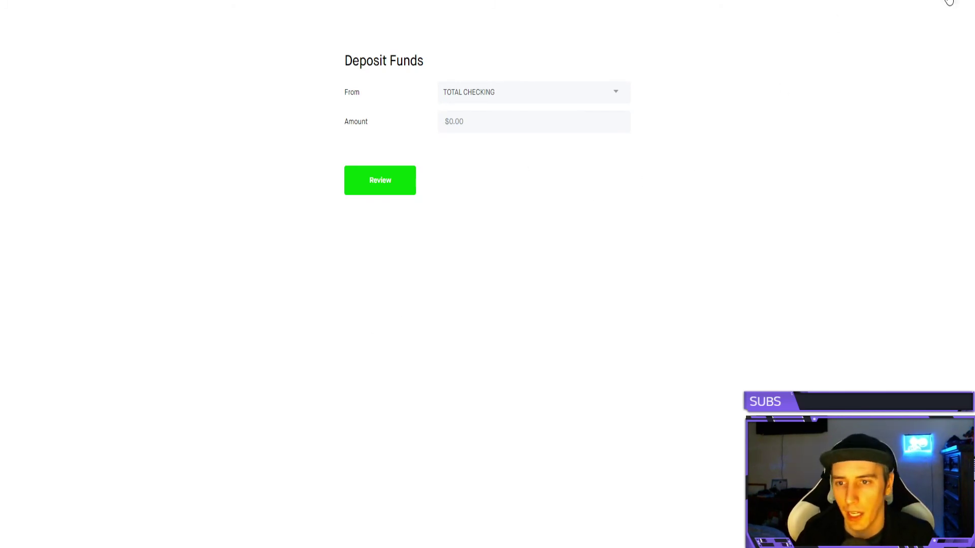
Step: Enter a $50 deposit amount from TOTAL CHECKING, then close the Deposit Funds form without submitting it
left_click(485, 123)
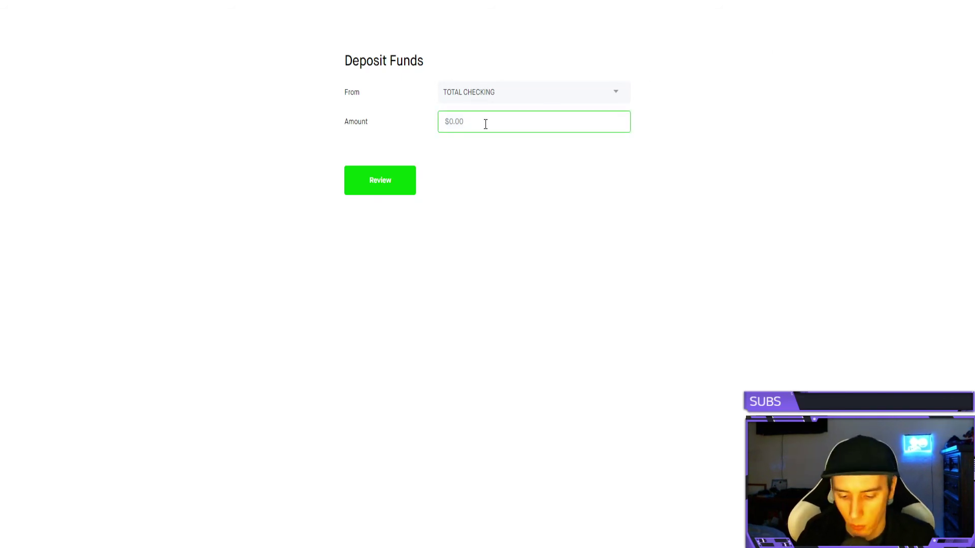
type("50")
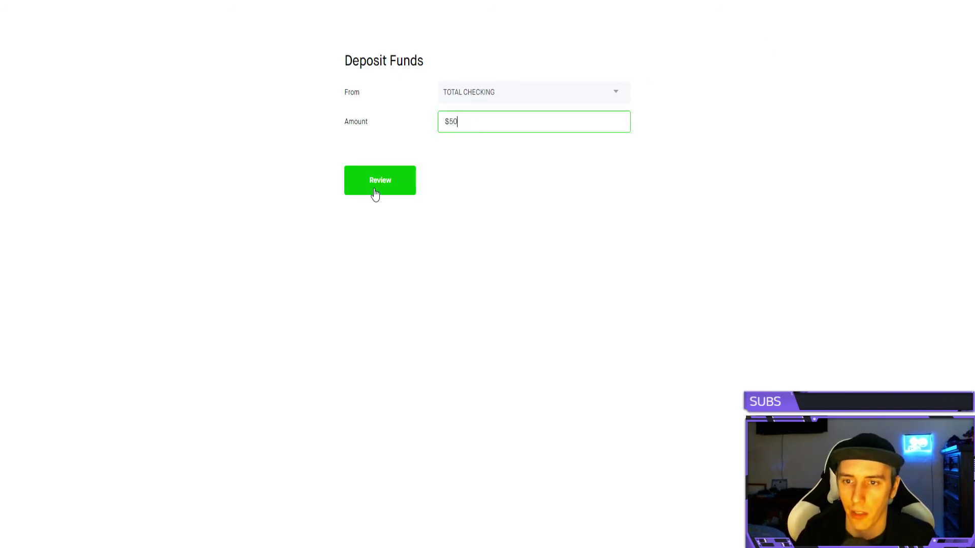
left_click(949, 4)
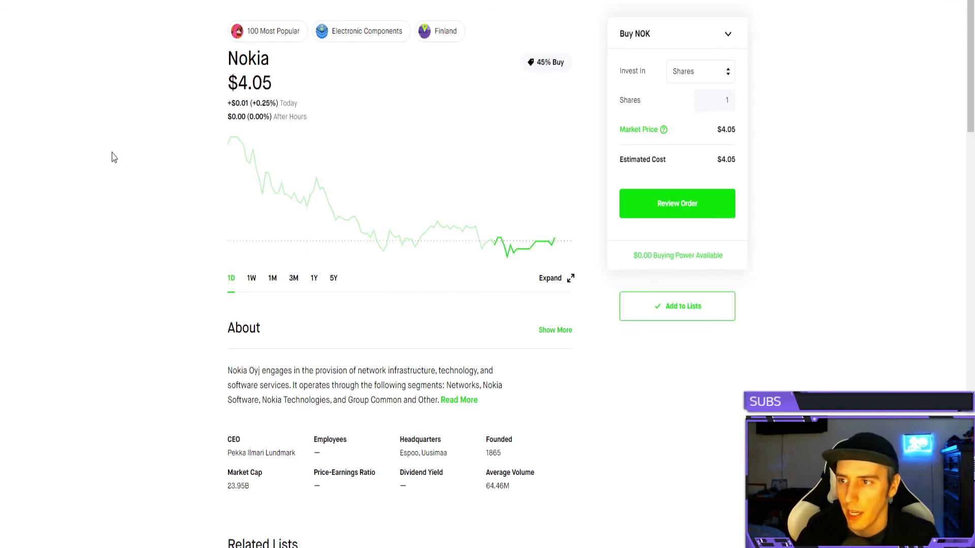
Step: Examine Nokia's About section, including the company description, market cap and average volume
scroll(111, 135, "down", 1)
scroll(109, 136, "up", 1)
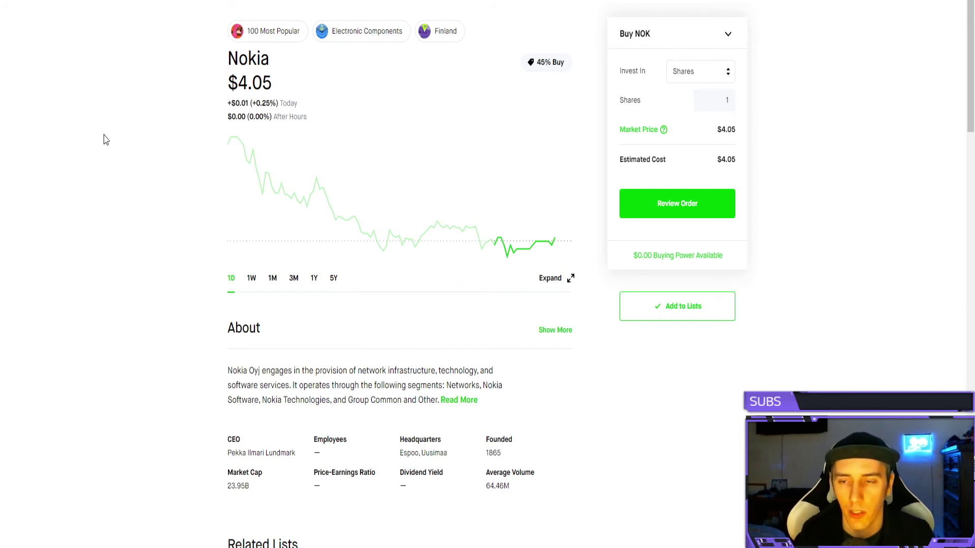
scroll(108, 145, "down", 3)
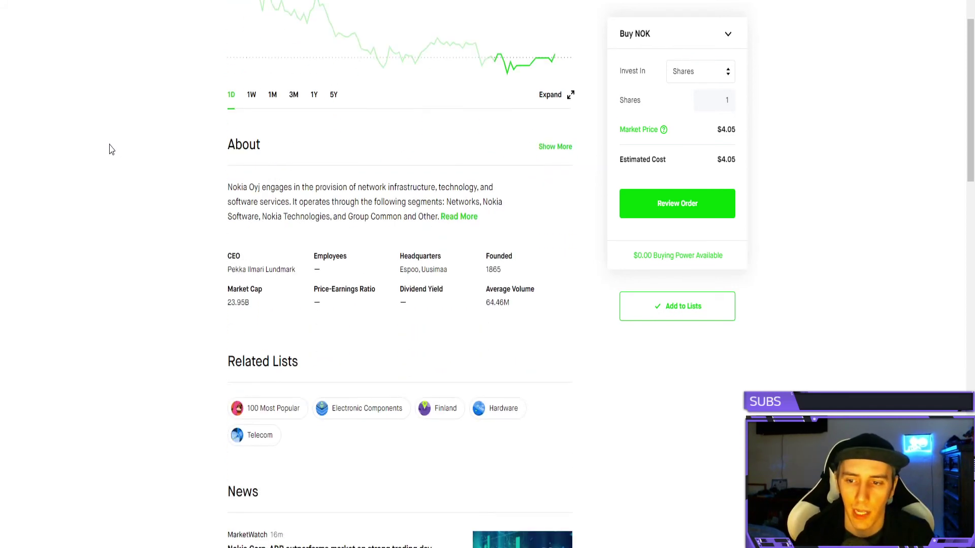
scroll(290, 183, "down", 1)
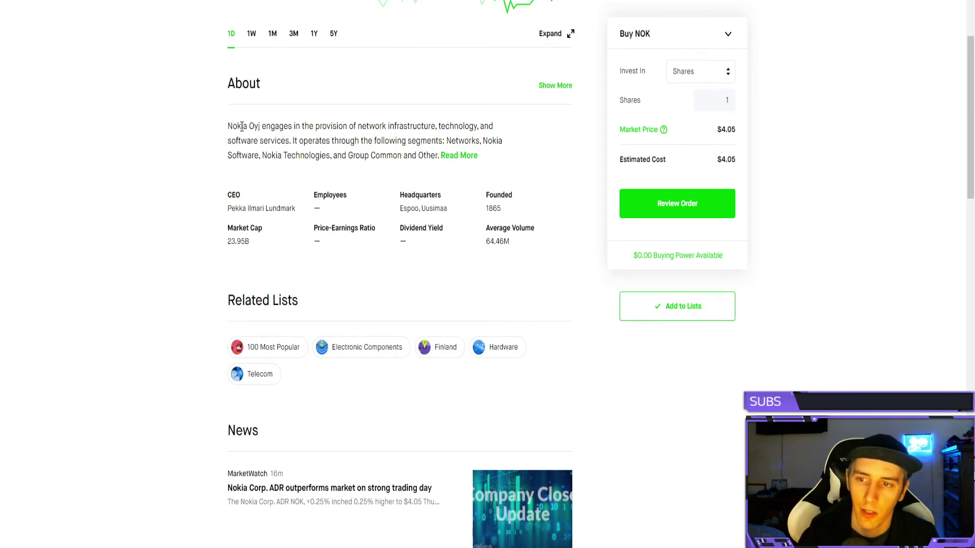
left_click_drag(238, 126, 392, 155)
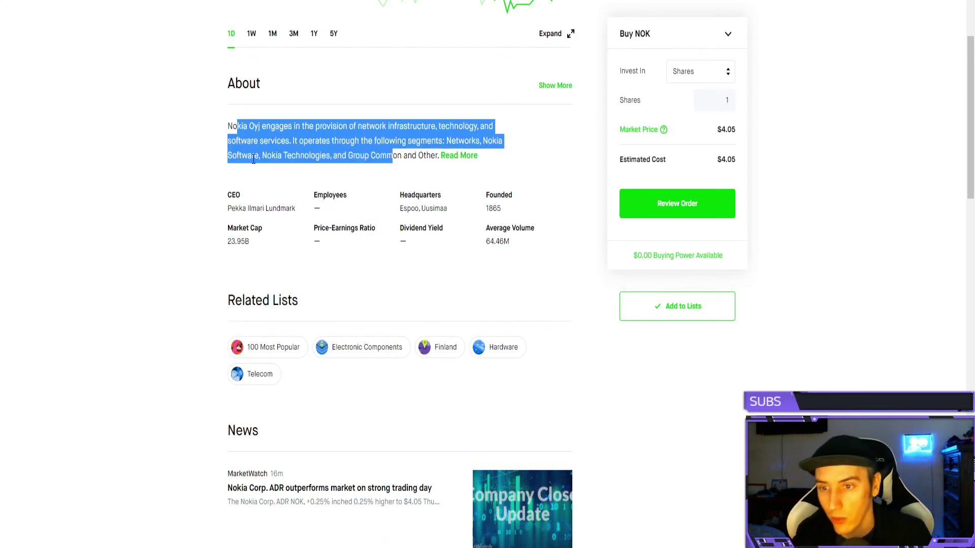
left_click(236, 205)
left_click_drag(487, 244, 513, 244)
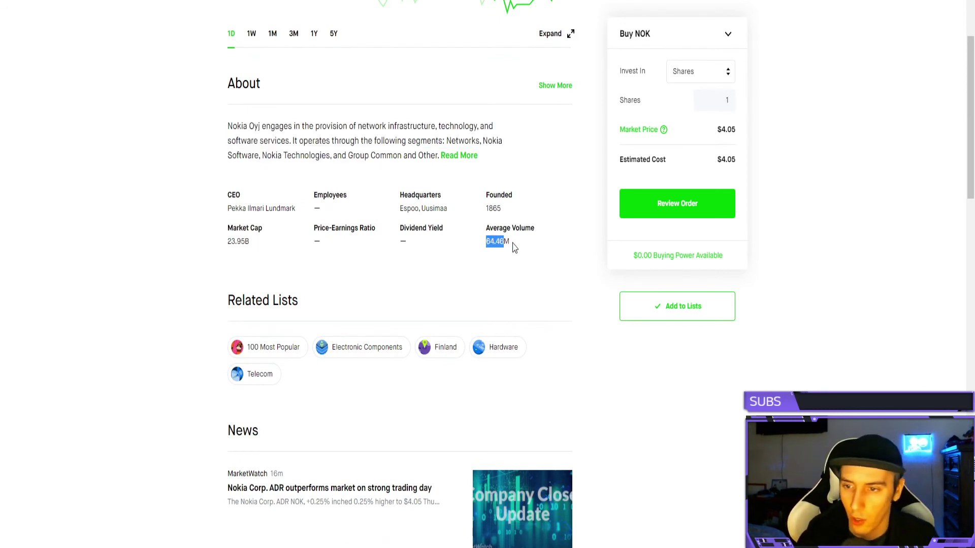
left_click(510, 228)
left_click_drag(357, 236, 224, 237)
left_click(242, 238)
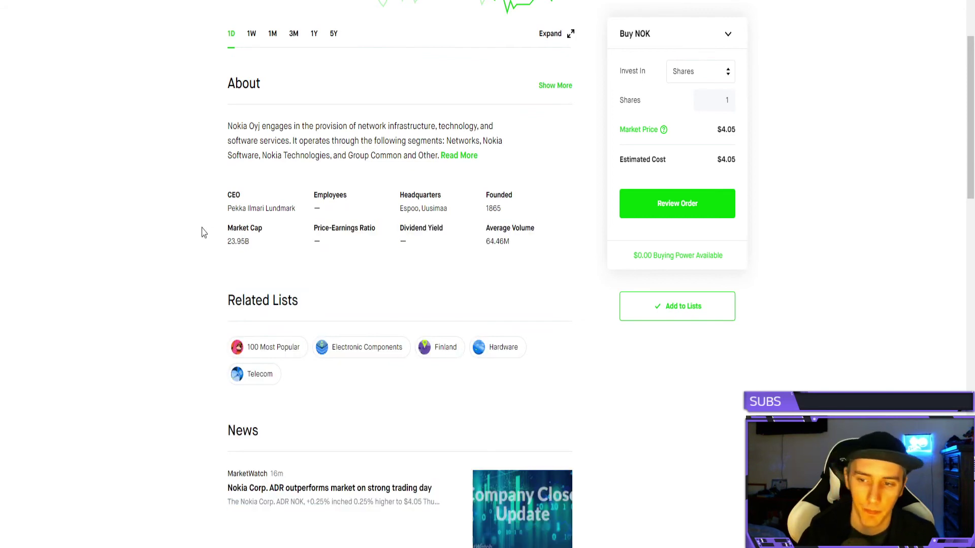
Step: Review Nokia's related lists, news and analyst ratings, comparing the Buy rating with the tag beside the stock name
scroll(201, 233, "down", 4)
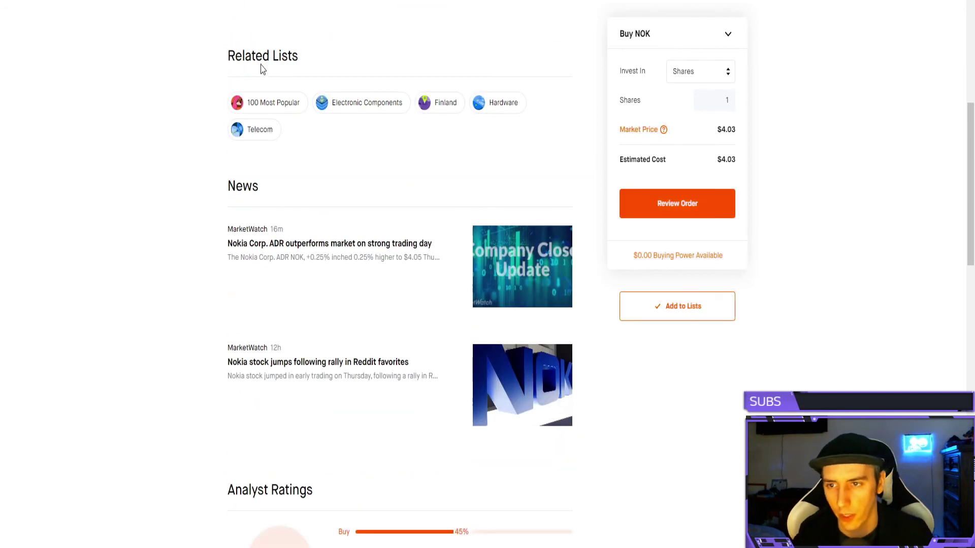
scroll(249, 217, "down", 2)
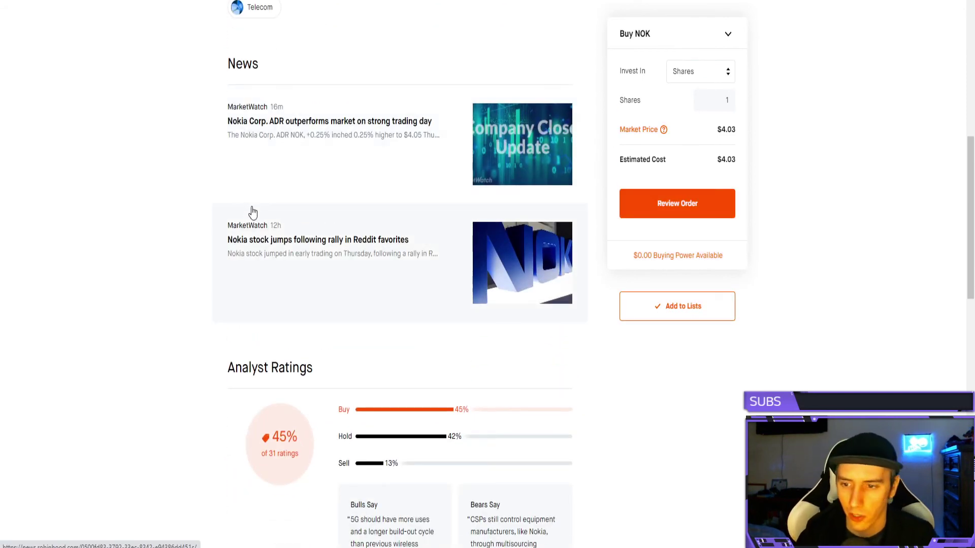
scroll(253, 217, "down", 3)
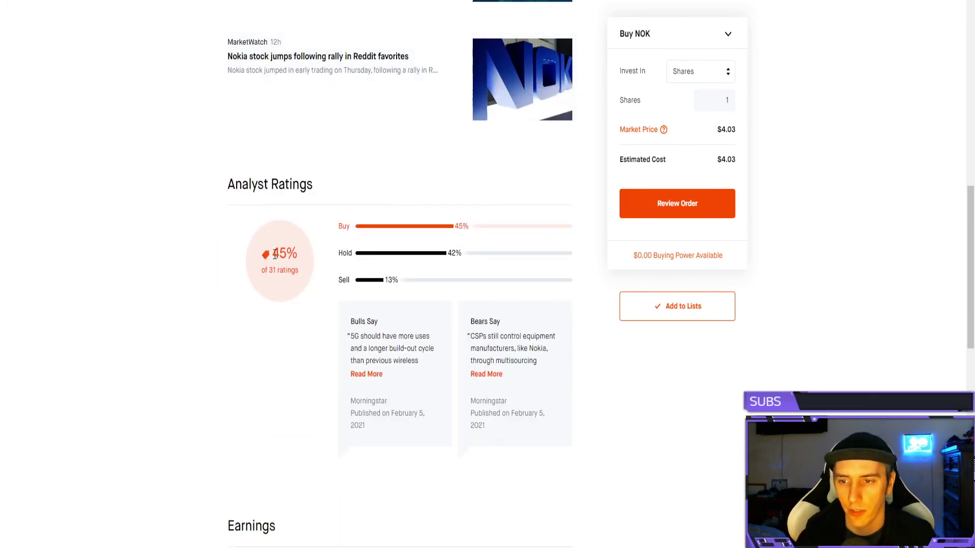
left_click_drag(275, 255, 297, 255)
scroll(230, 251, "up", 13)
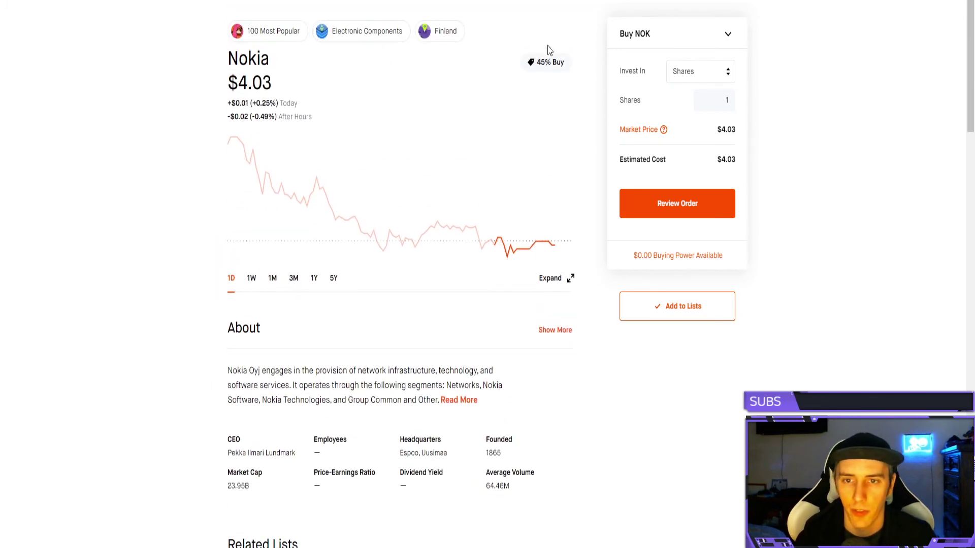
scroll(487, 147, "down", 12)
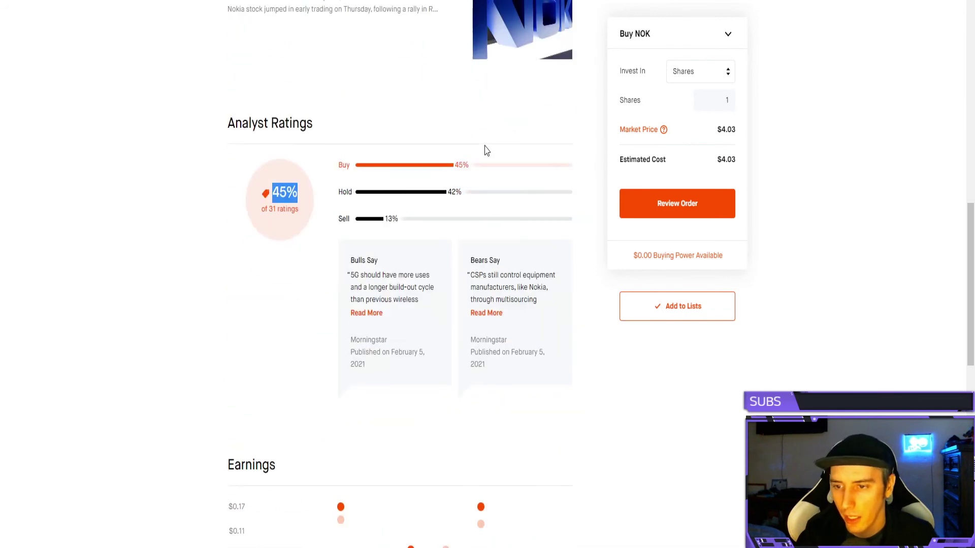
scroll(486, 150, "down", 1)
left_click(293, 168)
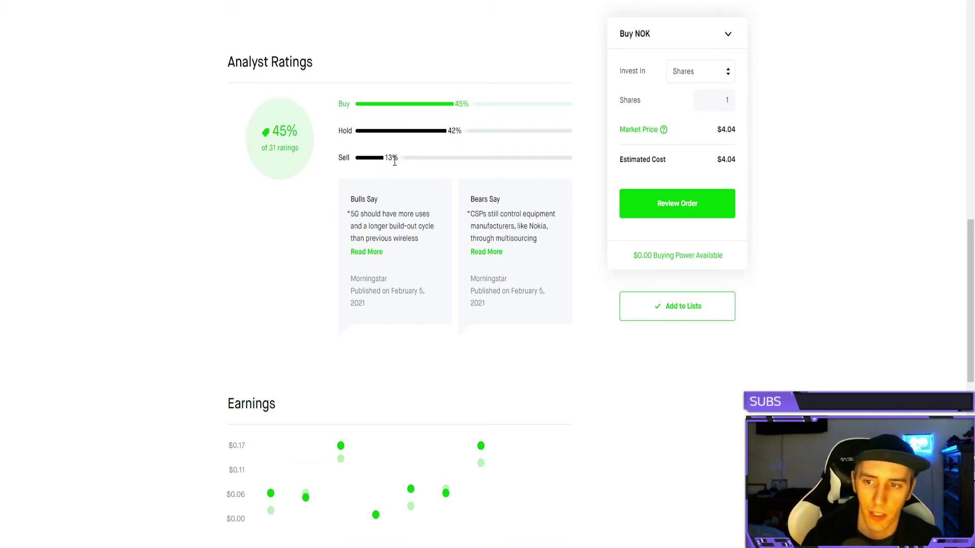
left_click_drag(275, 130, 275, 152)
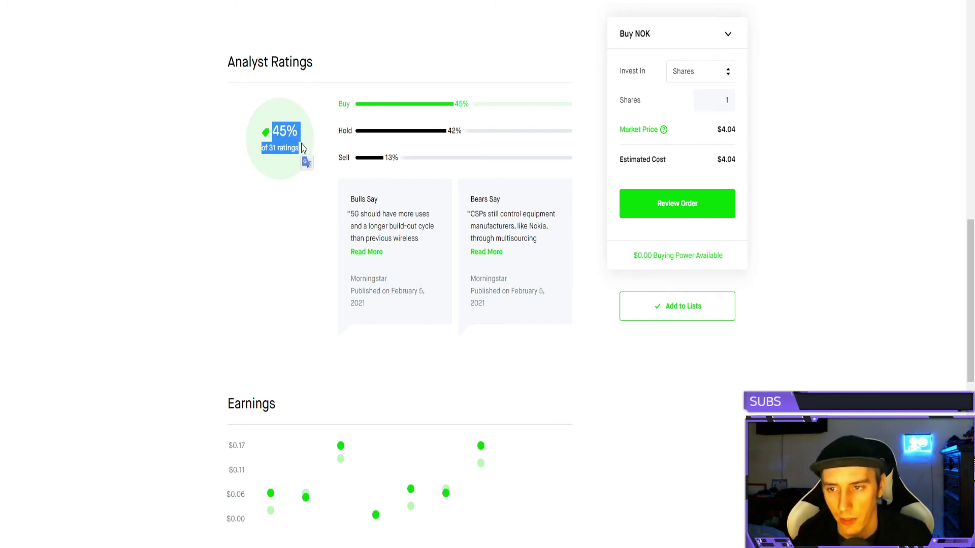
left_click(276, 170)
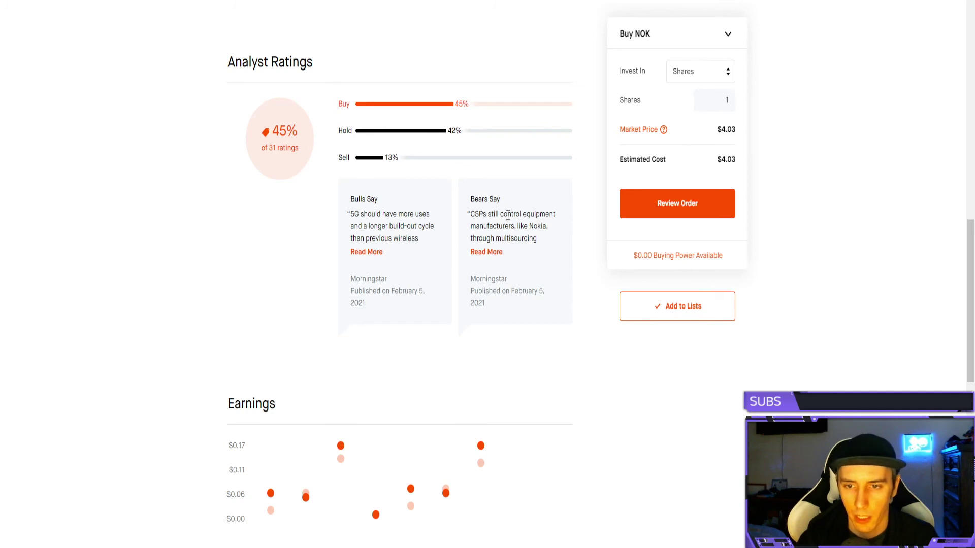
Step: Look through Nokia's earnings chart, order history and the People Also Own stocks
scroll(457, 234, "down", 5)
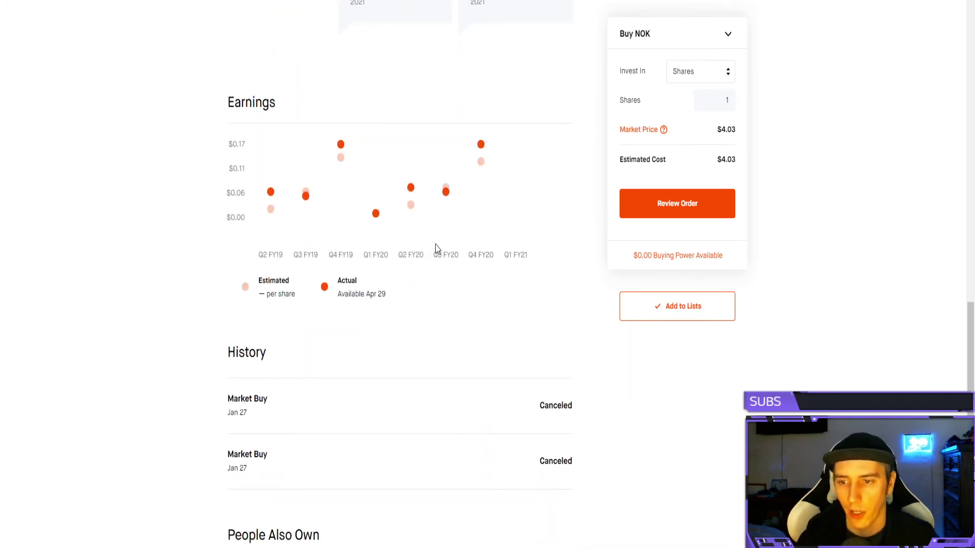
scroll(350, 246, "down", 1)
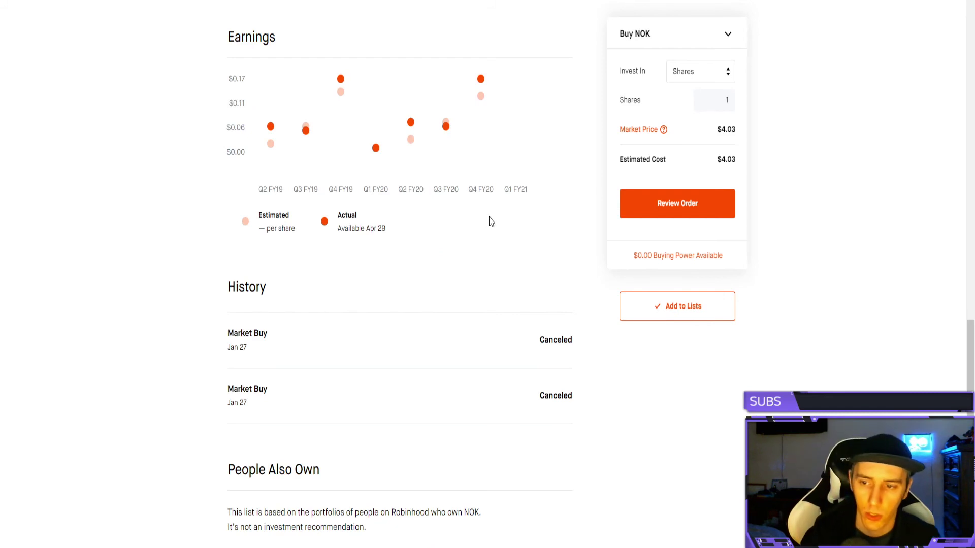
scroll(349, 217, "down", 1)
scroll(357, 220, "down", 1)
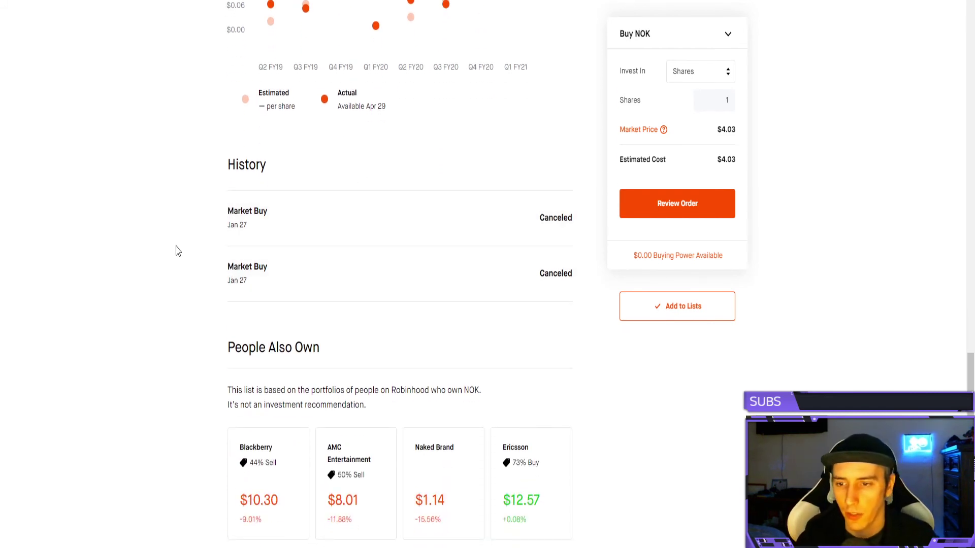
scroll(176, 251, "down", 2)
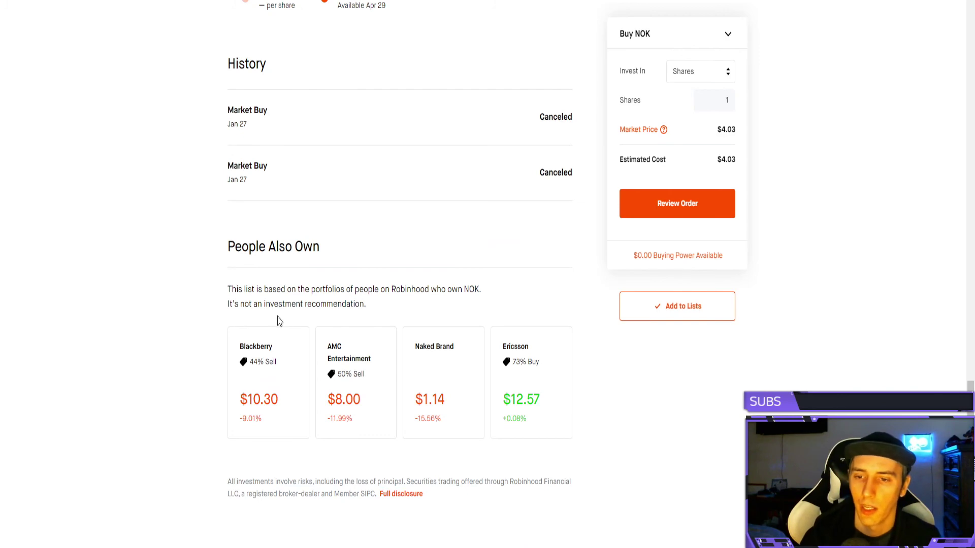
scroll(264, 300, "up", 20)
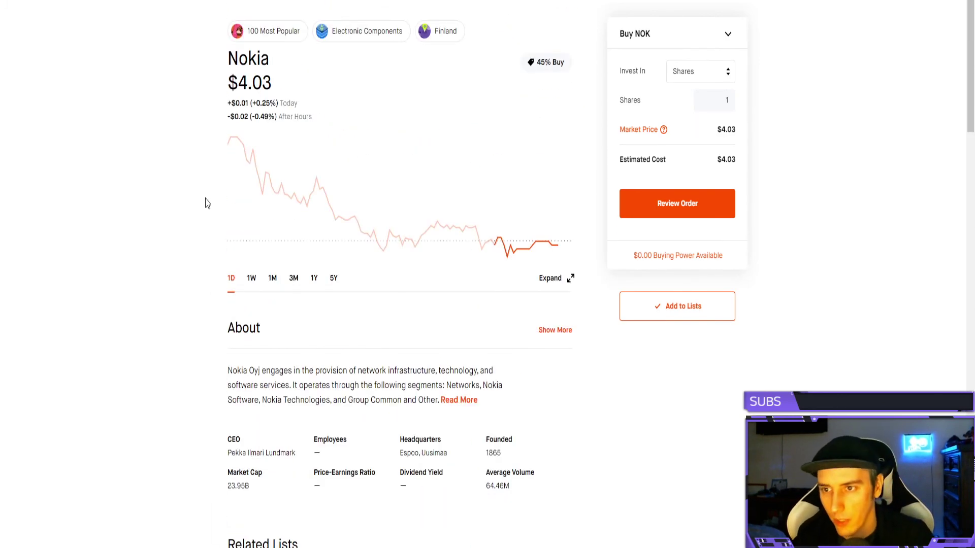
Step: Return to the portfolio and view its performance chart over 1W, 1M, 3M, 1Y and ALL
key("alt+Left")
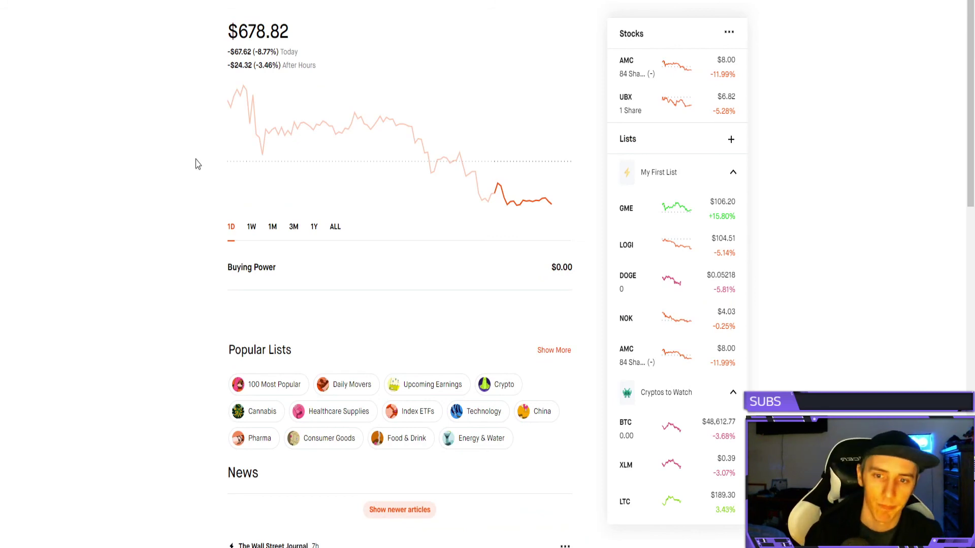
left_click(252, 227)
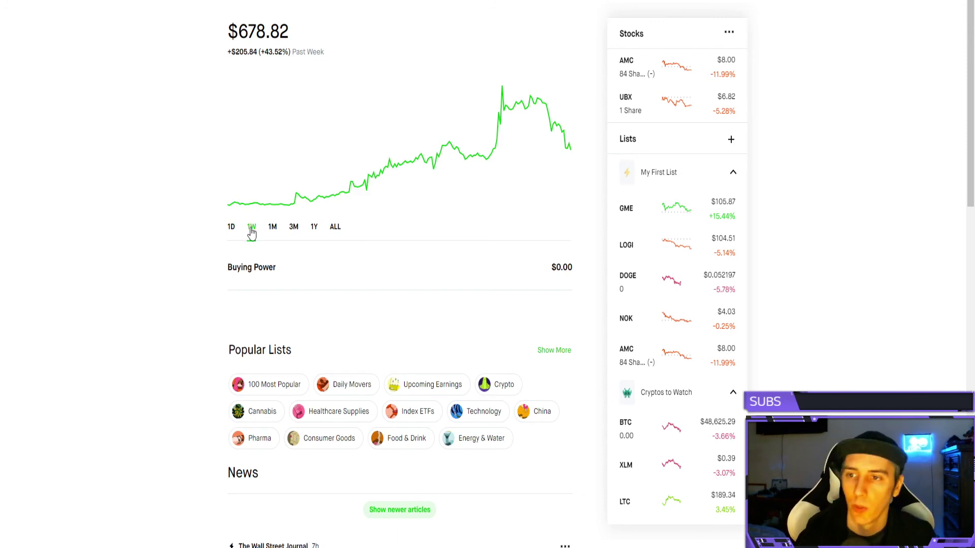
left_click(272, 228)
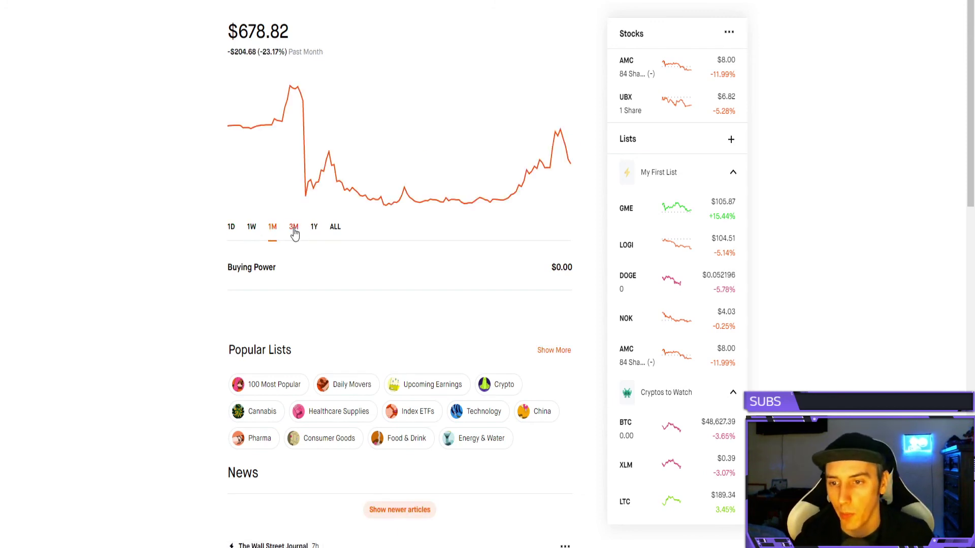
left_click(298, 229)
left_click(314, 229)
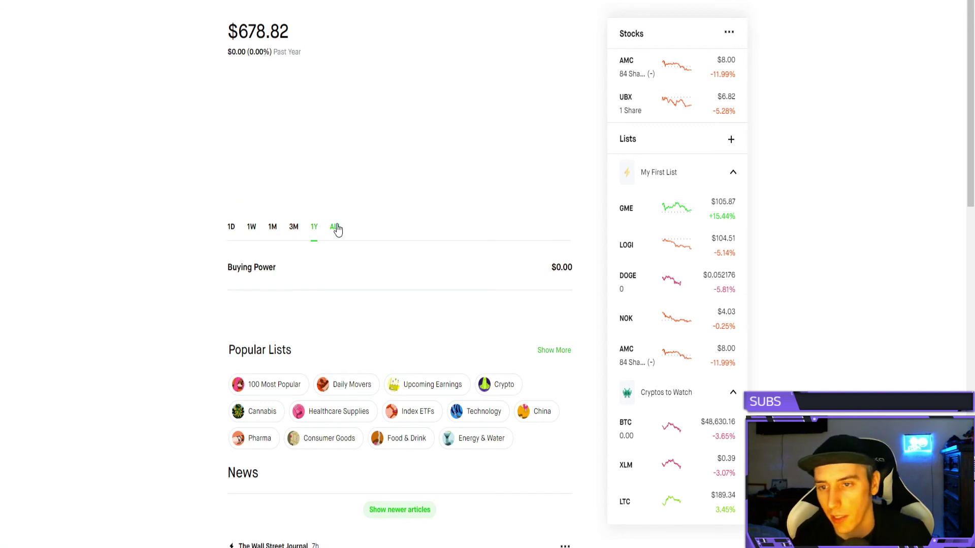
left_click(335, 227)
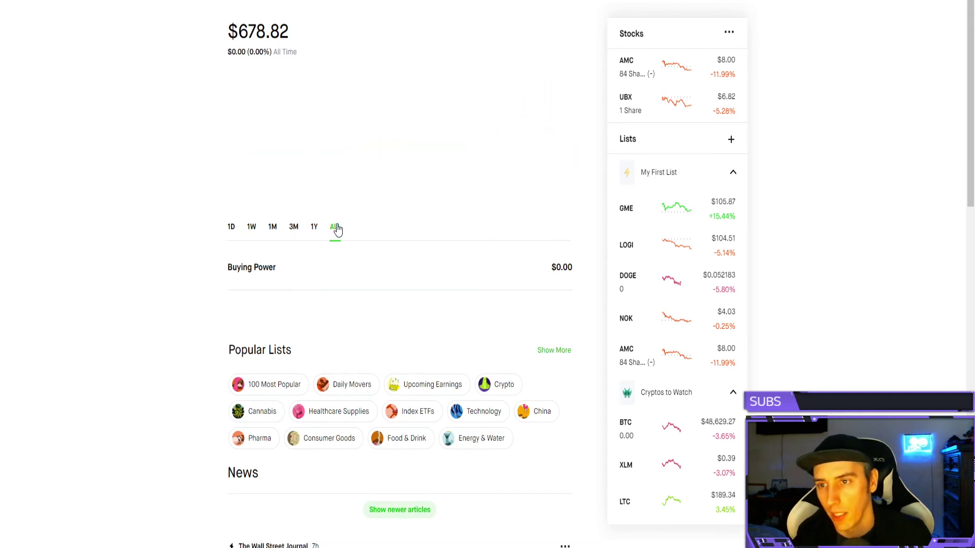
double_click(285, 32)
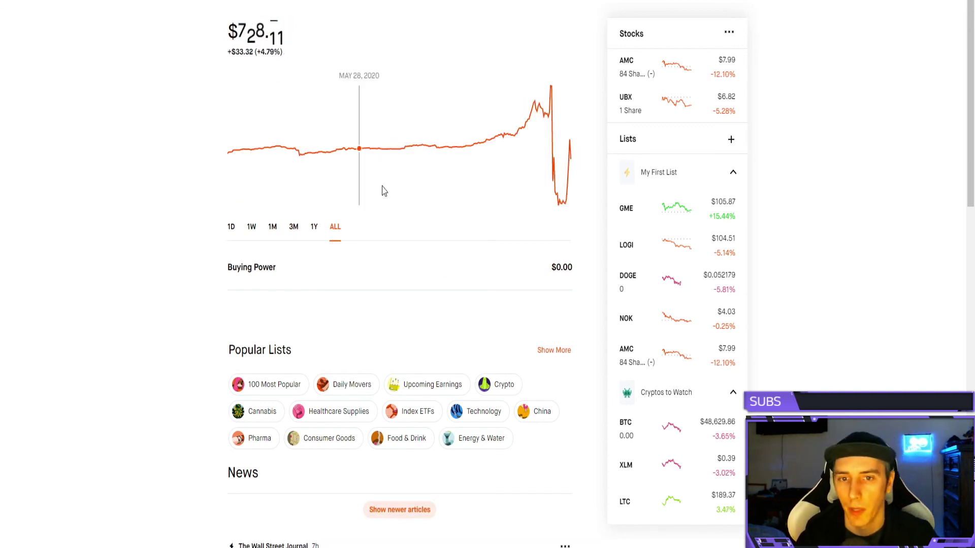
Step: Open the owned AMC stock's page, view its 1W price chart, and return to the portfolio
left_click(637, 71)
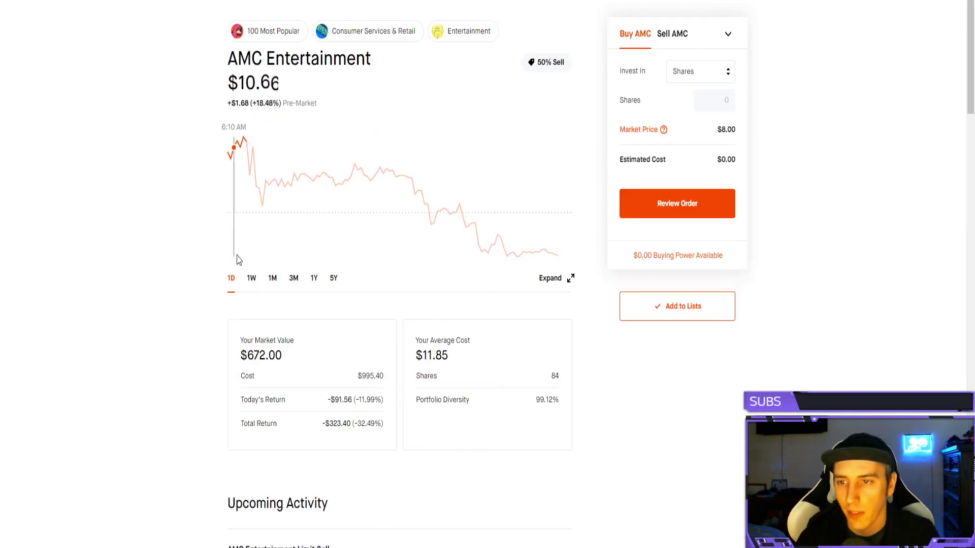
left_click(251, 288)
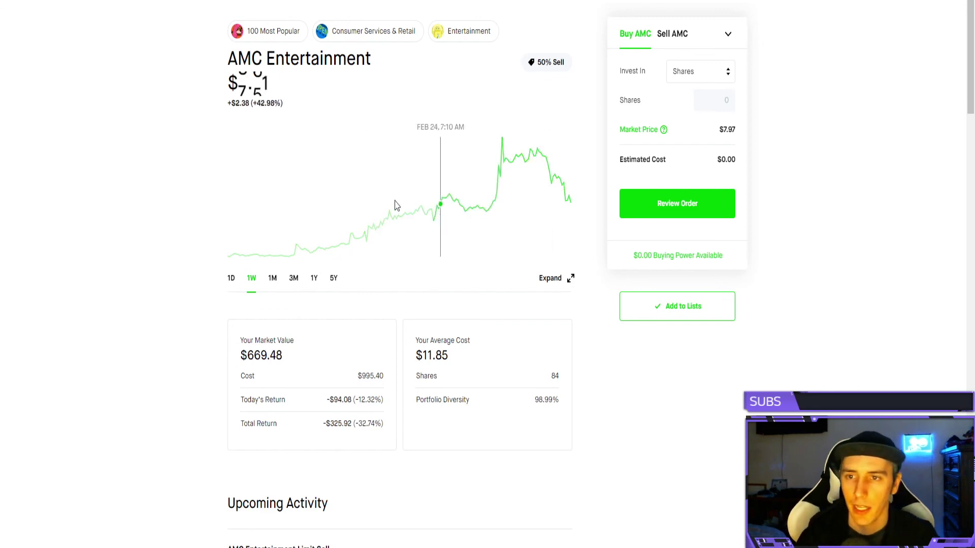
left_click(107, 36)
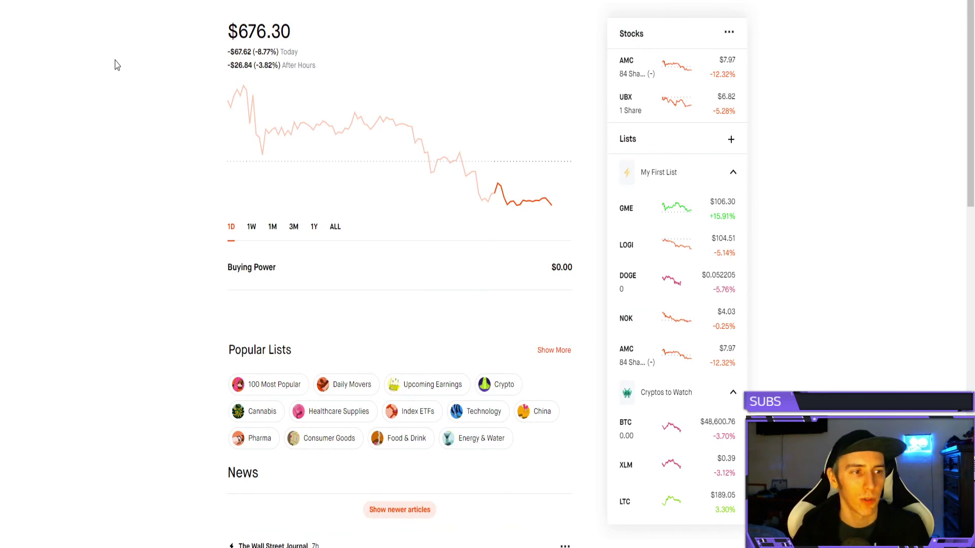